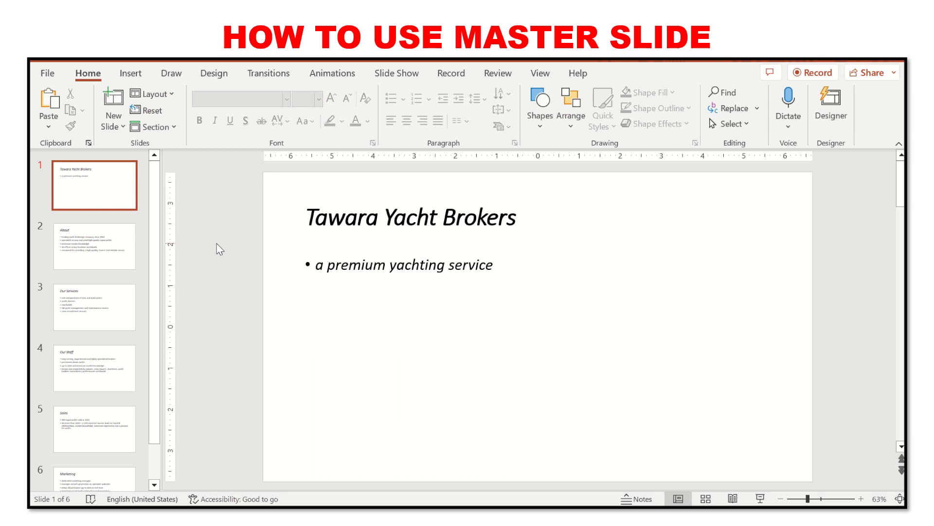
Open the slide master view and select the top-level master slide above its layouts
left_click(540, 74)
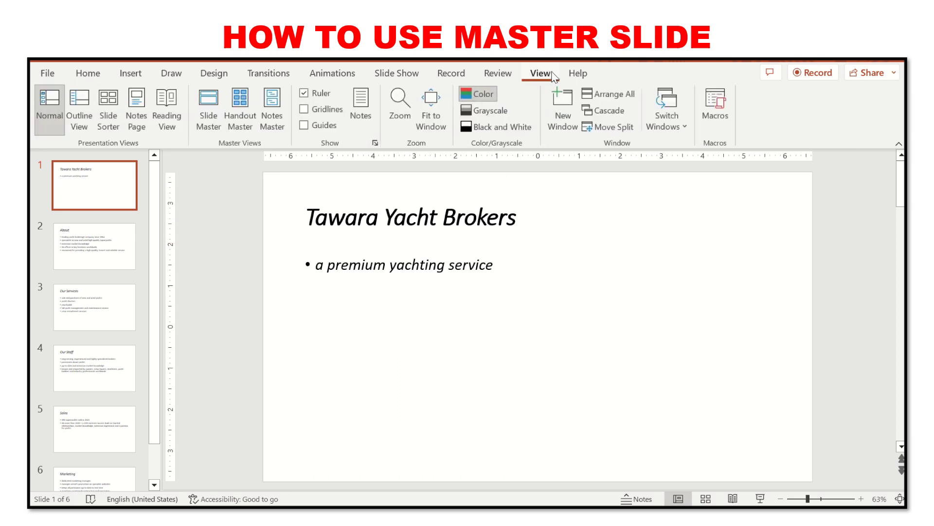
left_click(209, 120)
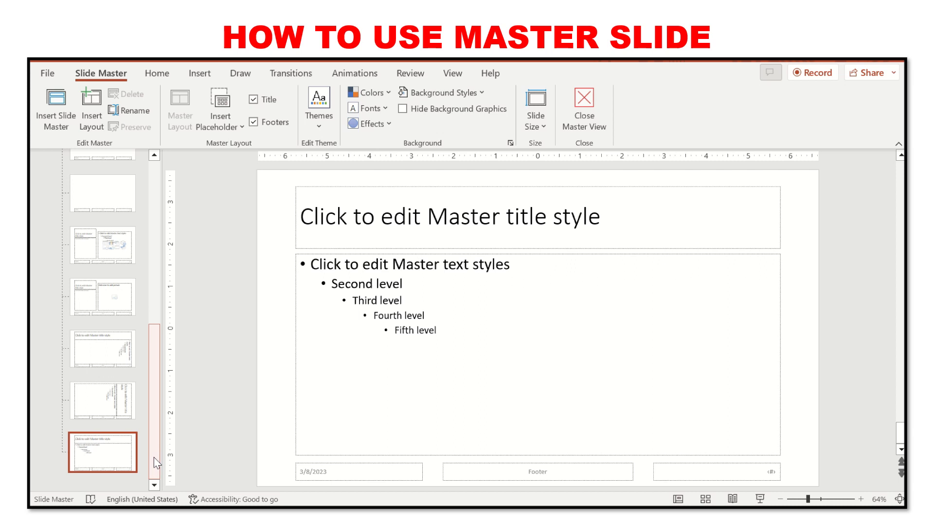
left_click_drag(153, 457, 131, 241)
left_click(101, 184)
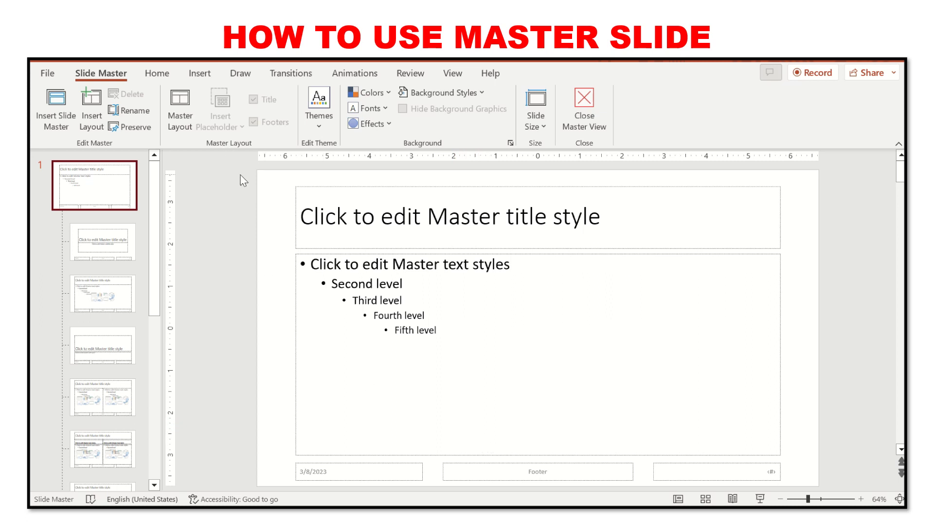
Add an automatically updating date, slide numbers and a footer with the person's name and identification numbers to all slides
left_click(200, 73)
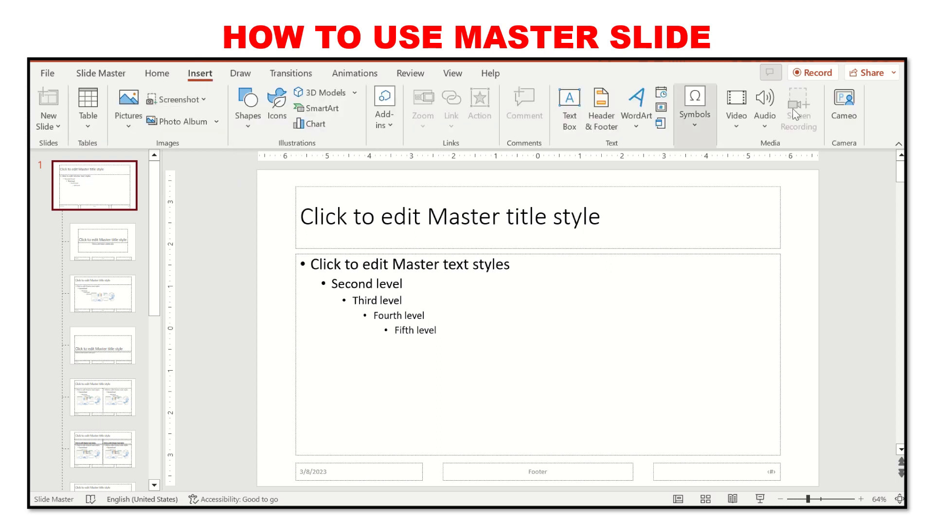
left_click(614, 120)
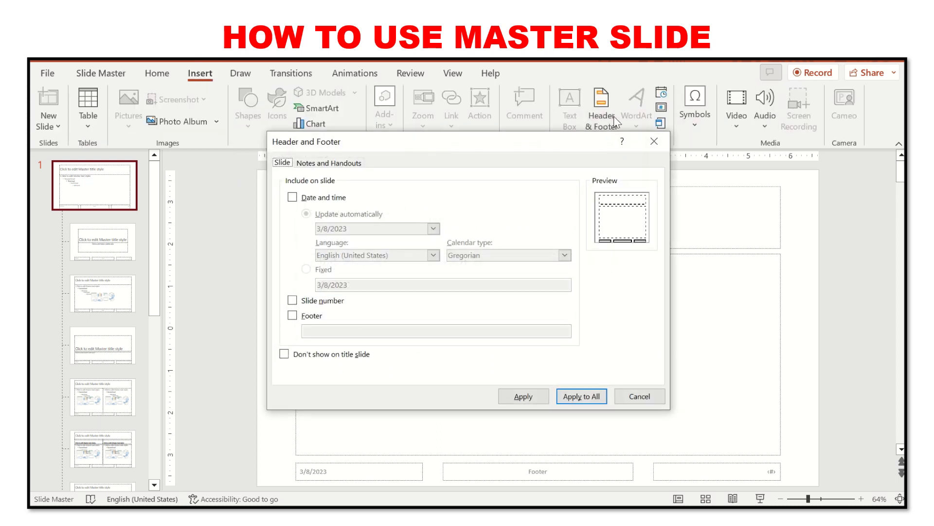
left_click(294, 199)
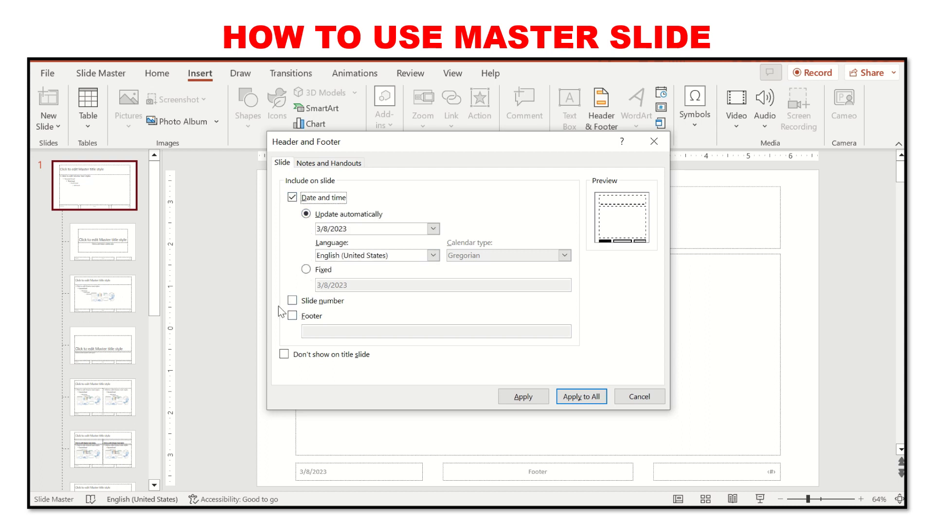
left_click(293, 300)
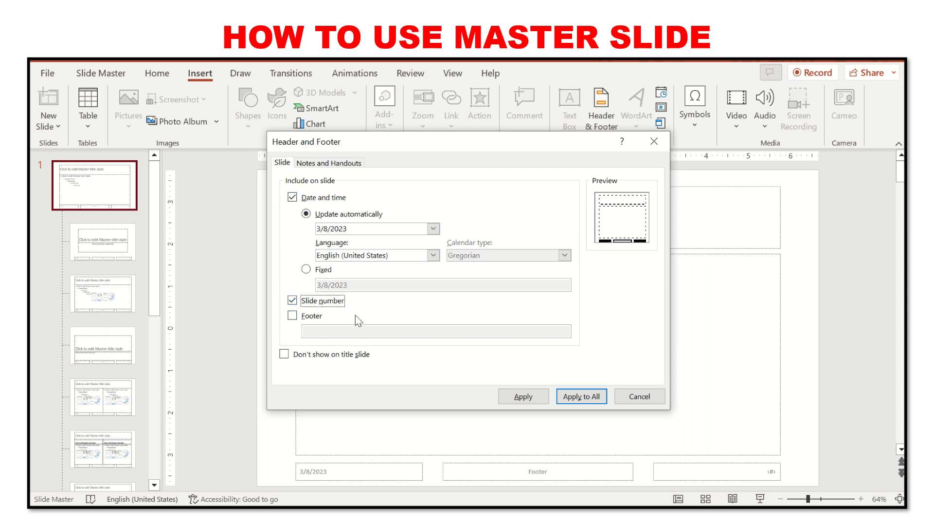
left_click(293, 315)
left_click(323, 329)
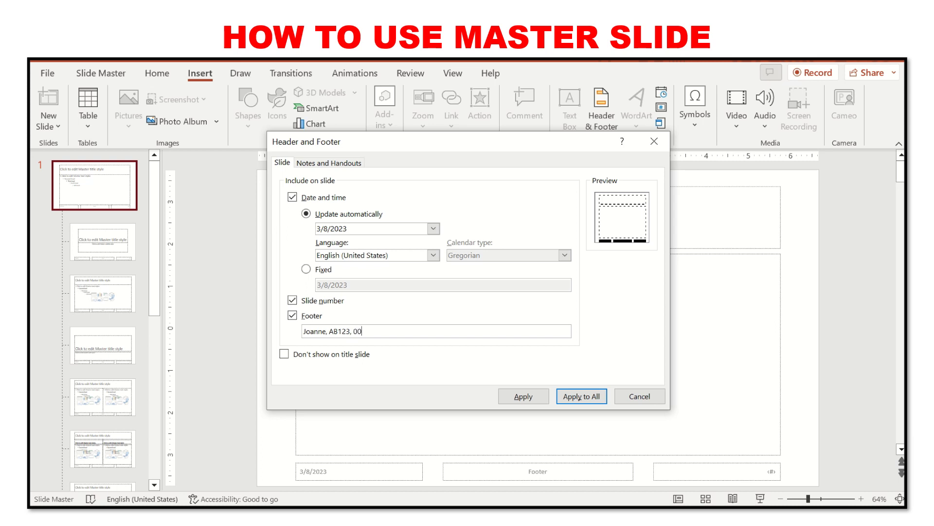
left_click(582, 396)
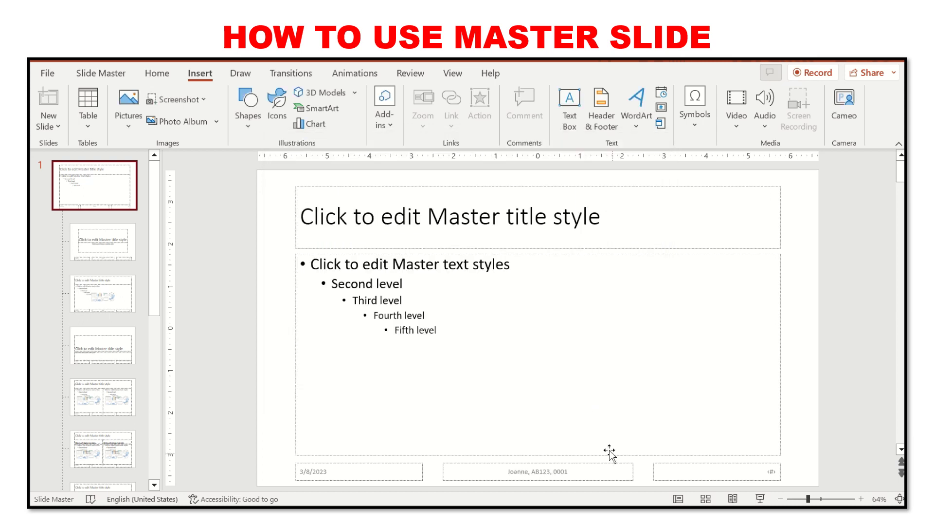
Move the master's slide number placeholder to the slide's upper-right corner and shrink it to fit beside the title box
left_click(771, 470)
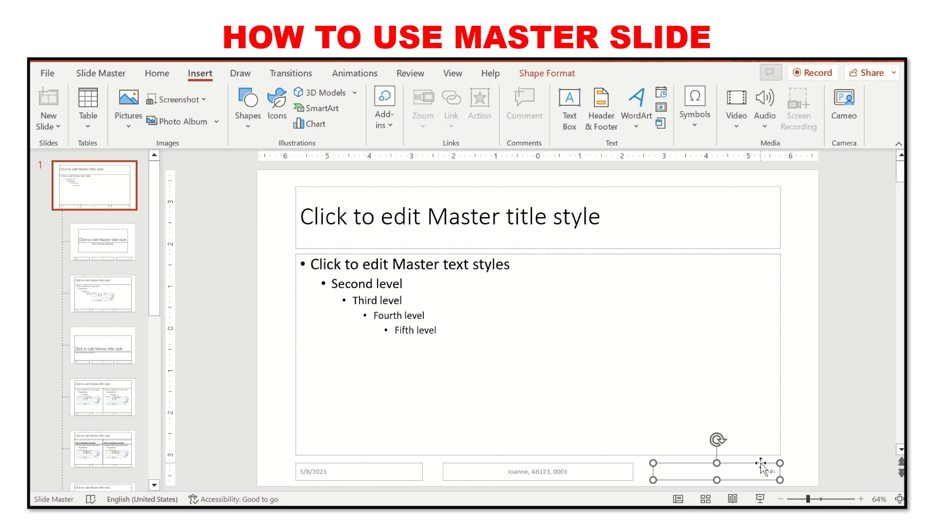
left_click_drag(761, 465, 792, 181)
left_click_drag(679, 192, 784, 199)
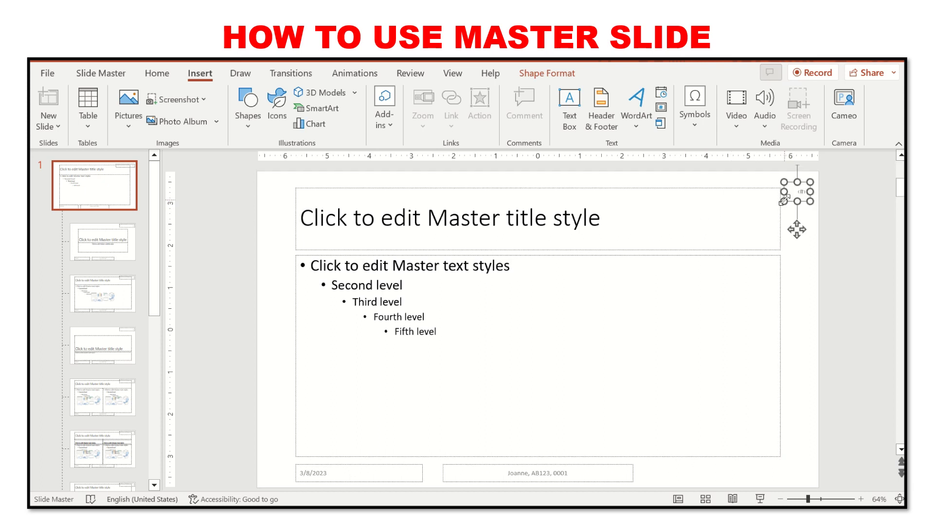
left_click(804, 305)
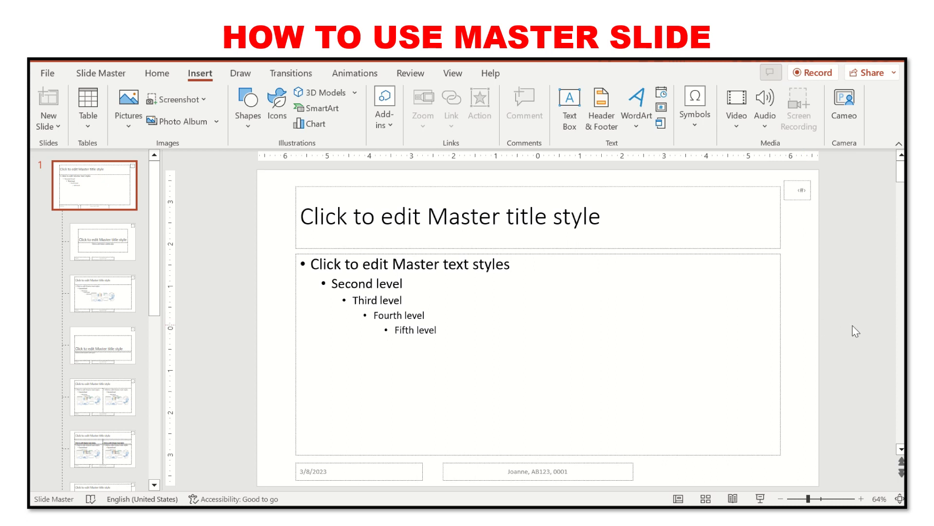
Draw a horizontal line about 13.25" long across the master between title and body text, with a thick dark blue outline
left_click(251, 128)
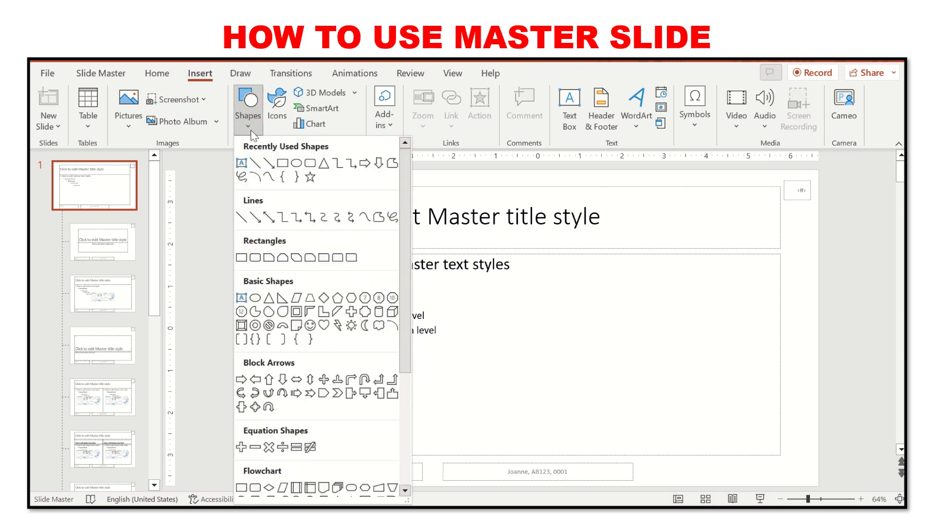
left_click(257, 162)
mouse_move(257, 248)
left_mouse_down()
mouse_move(546, 244)
mouse_move(722, 272)
mouse_move(815, 247)
left_mouse_up()
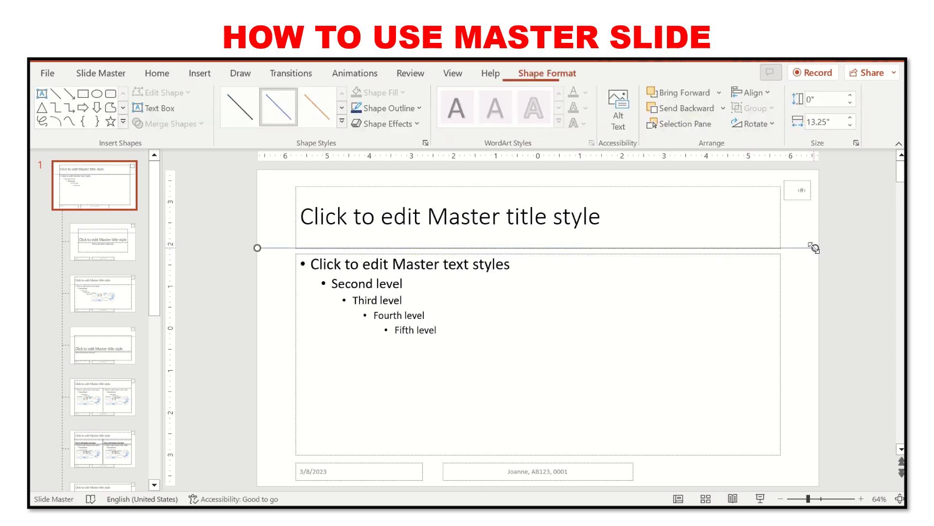
left_click(396, 111)
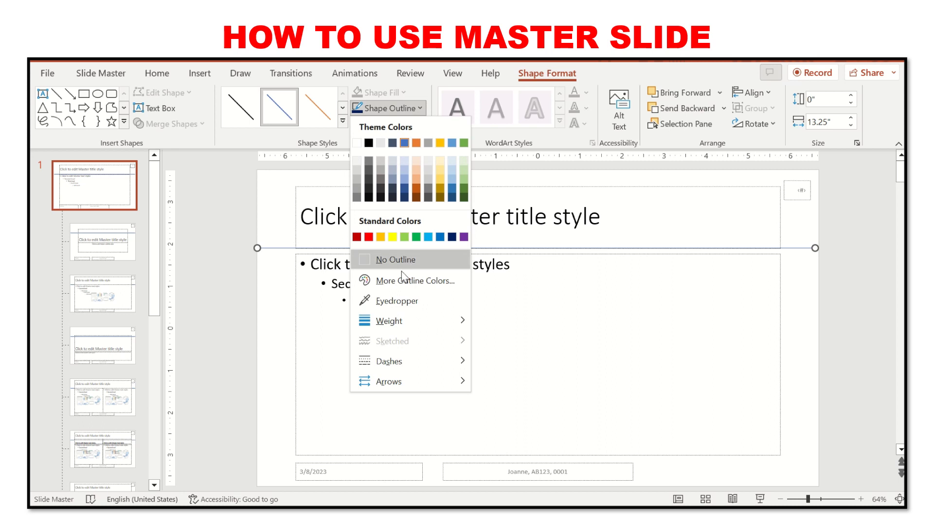
mouse_move(395, 325)
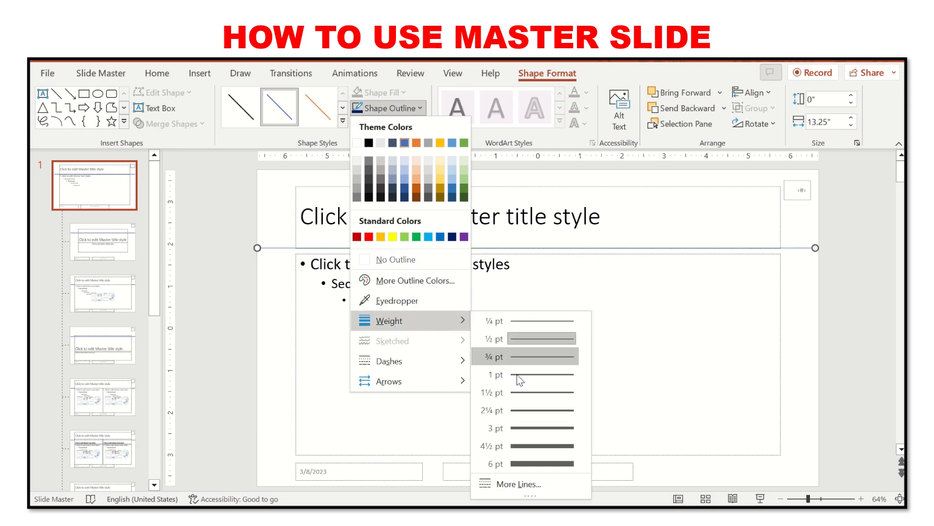
left_click(549, 454)
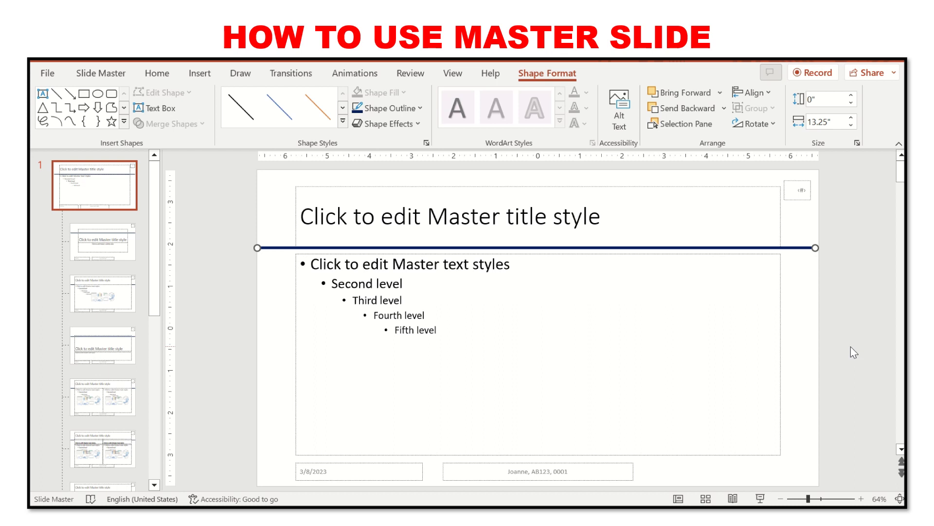
Fill the master slide's background with solid light gold and leave the slide master view
right_click(797, 301)
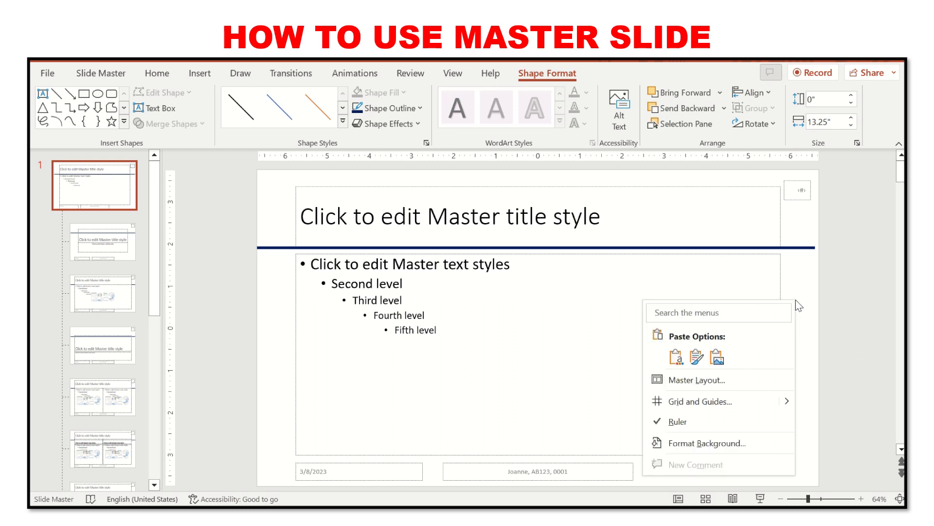
left_click(759, 450)
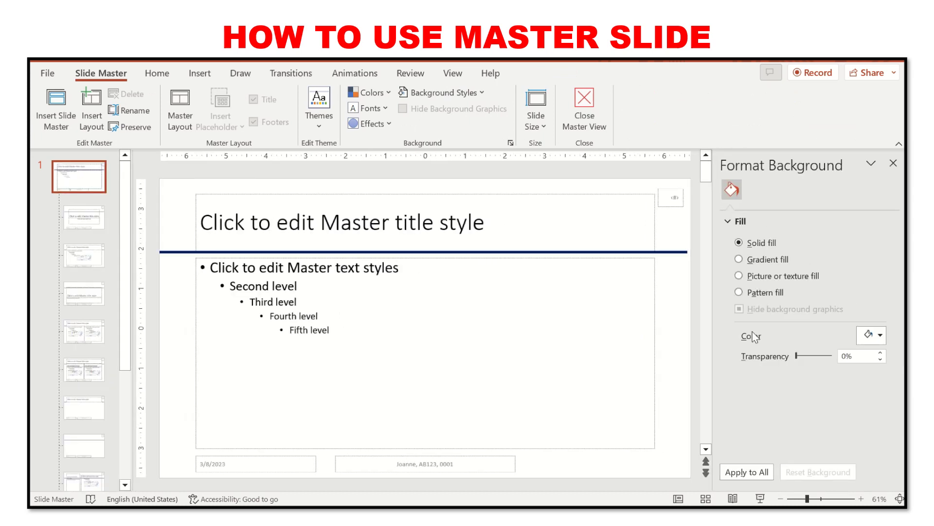
left_click(881, 335)
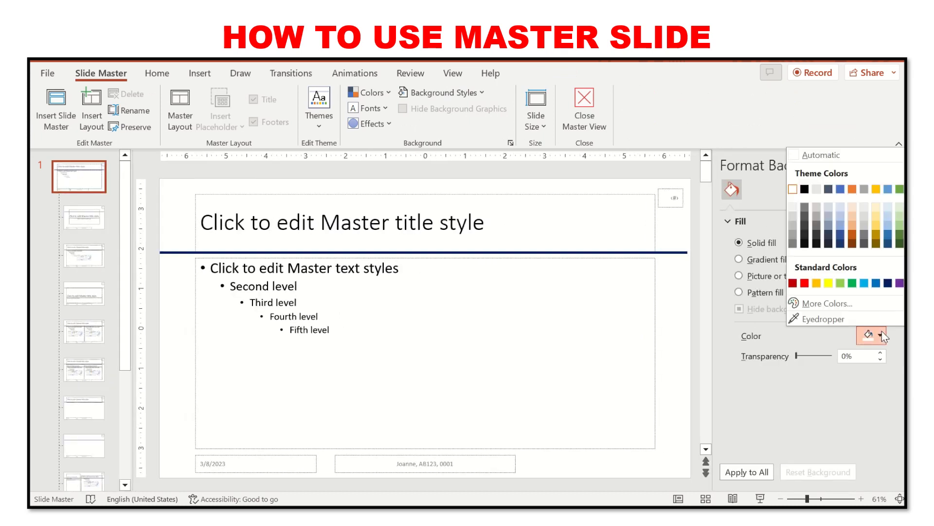
left_click(873, 207)
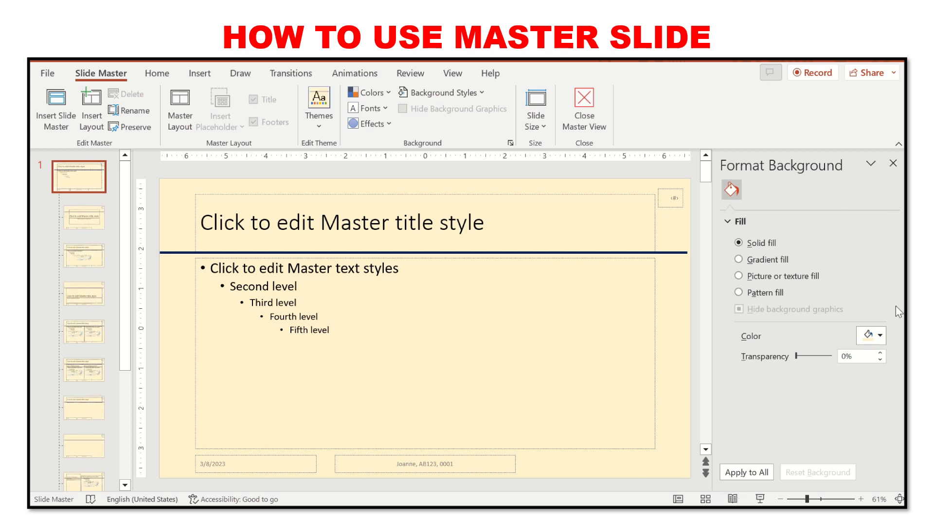
left_click(893, 163)
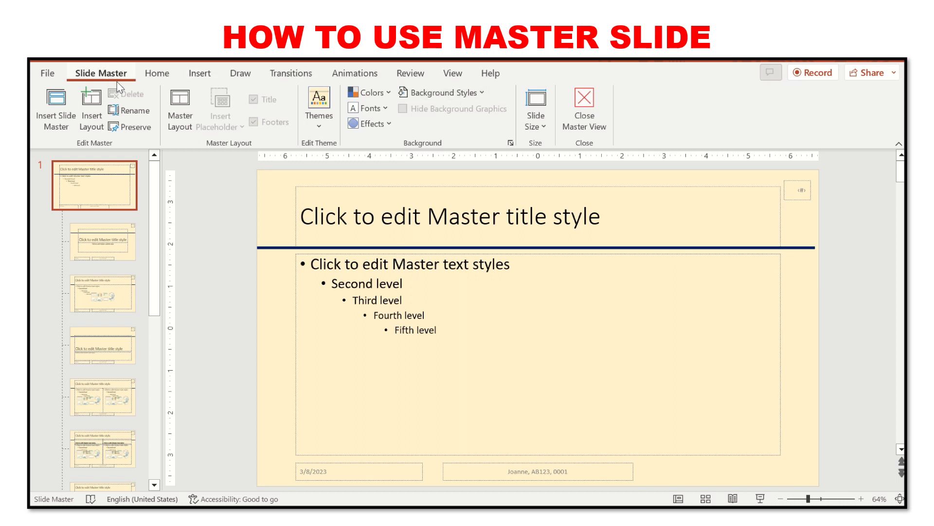
left_click(591, 105)
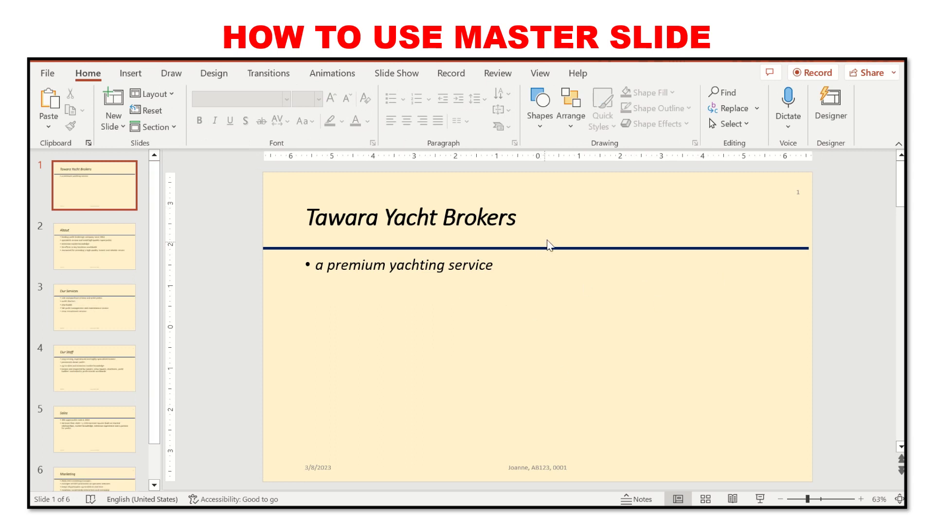
Examine the slide number, footer text and date on slide 1
left_click(793, 193)
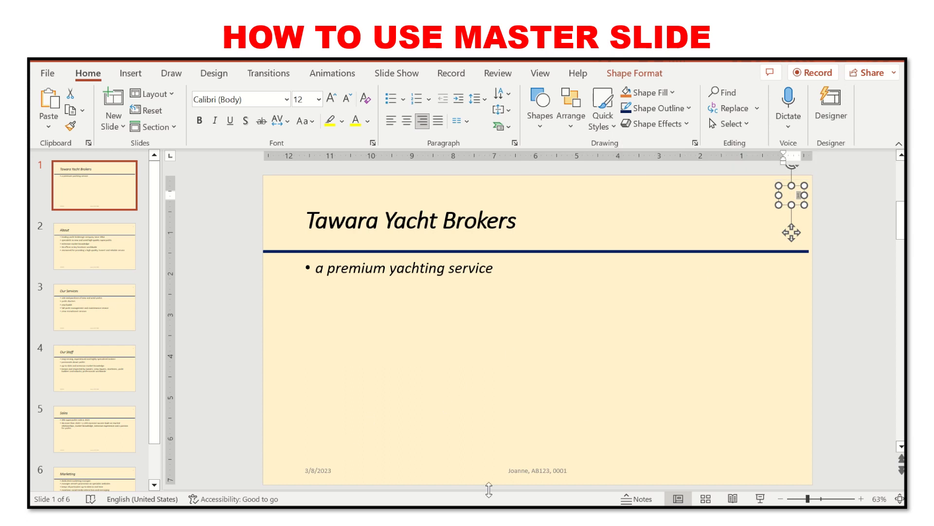
left_click_drag(508, 470, 591, 470)
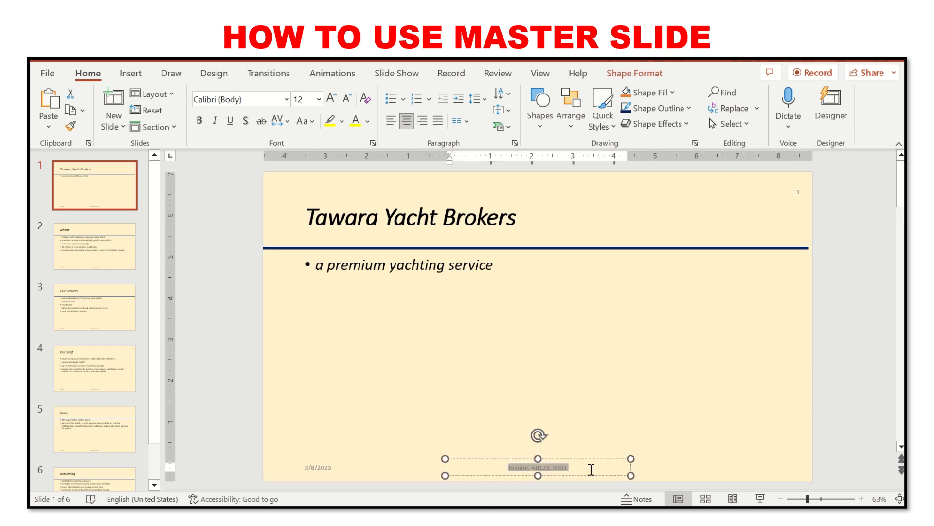
left_click_drag(330, 466, 316, 466)
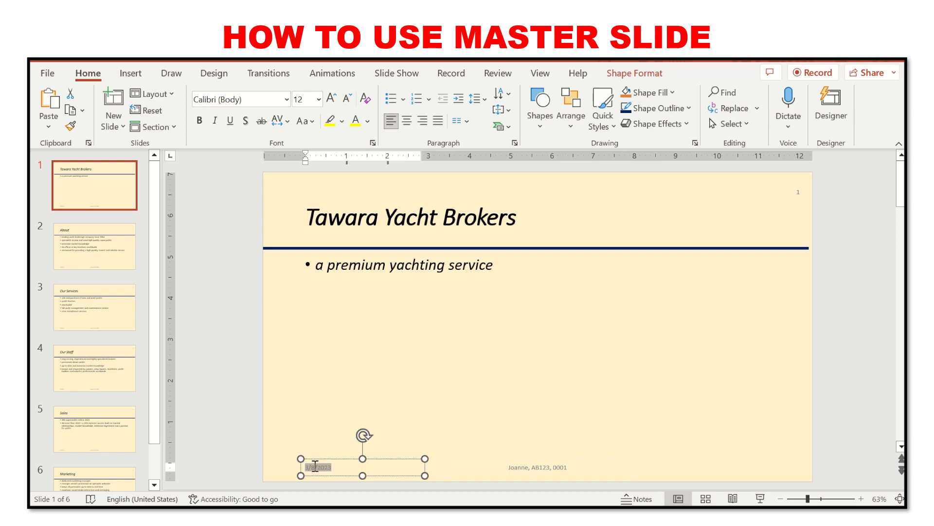
left_click(358, 383)
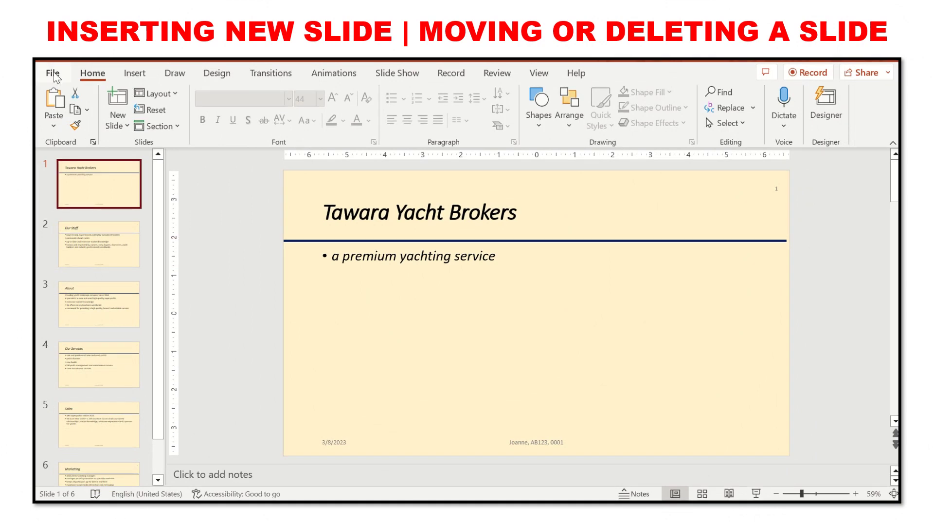
View the available layouts for a new slide without inserting one
left_click(126, 126)
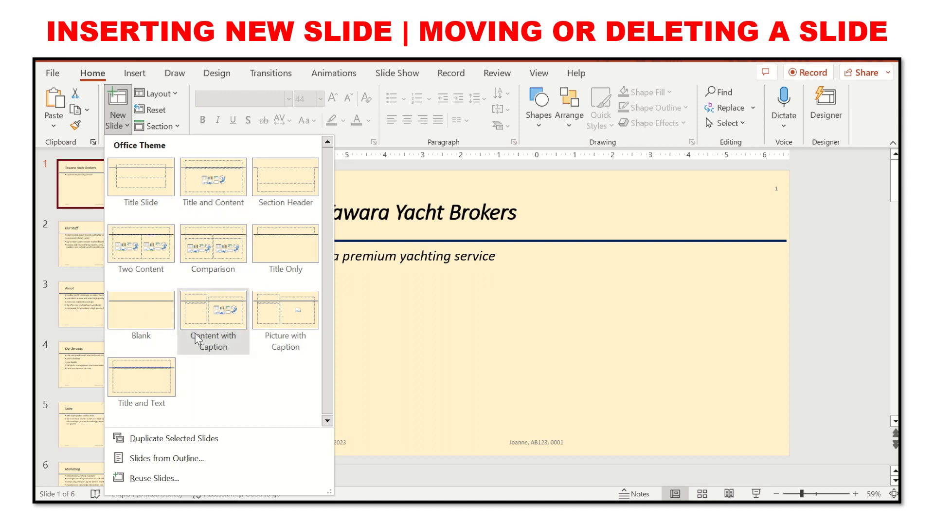
left_click(410, 337)
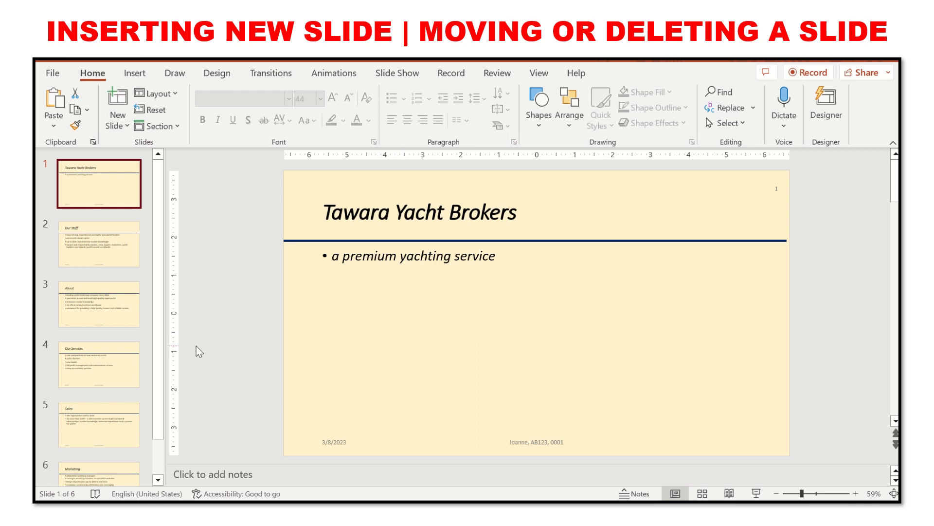
Move the "Our Services" slide to position 2, directly after the title slide
left_click(122, 363)
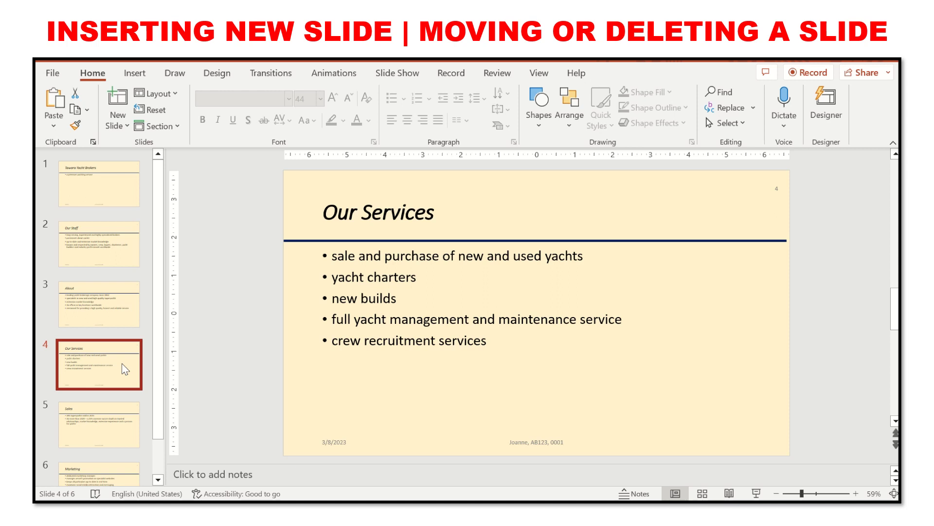
left_click_drag(122, 363, 130, 249)
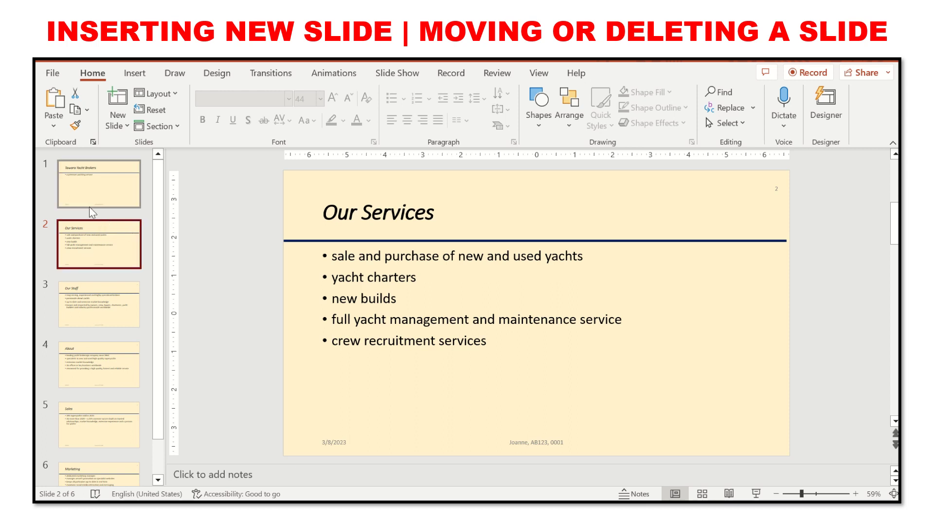
Delete the "Our Services" slide and undo the deletion
right_click(106, 246)
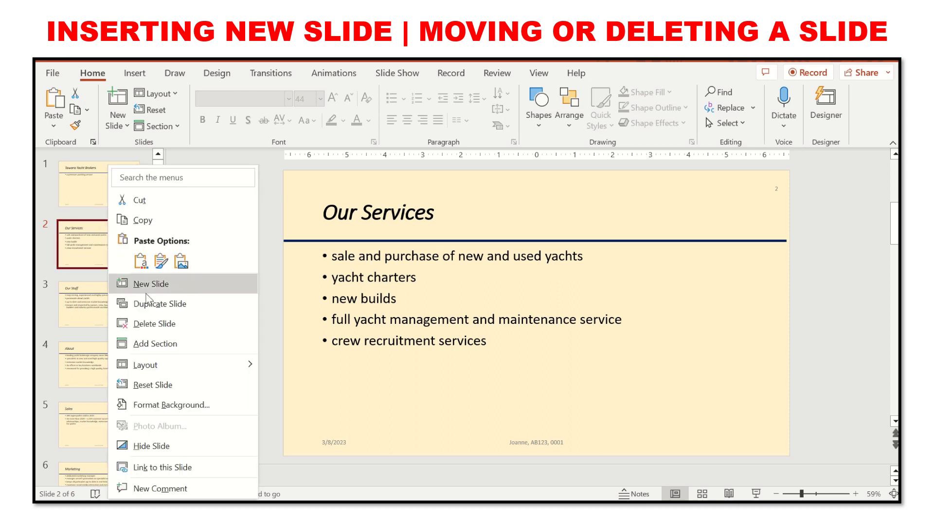
left_click(162, 325)
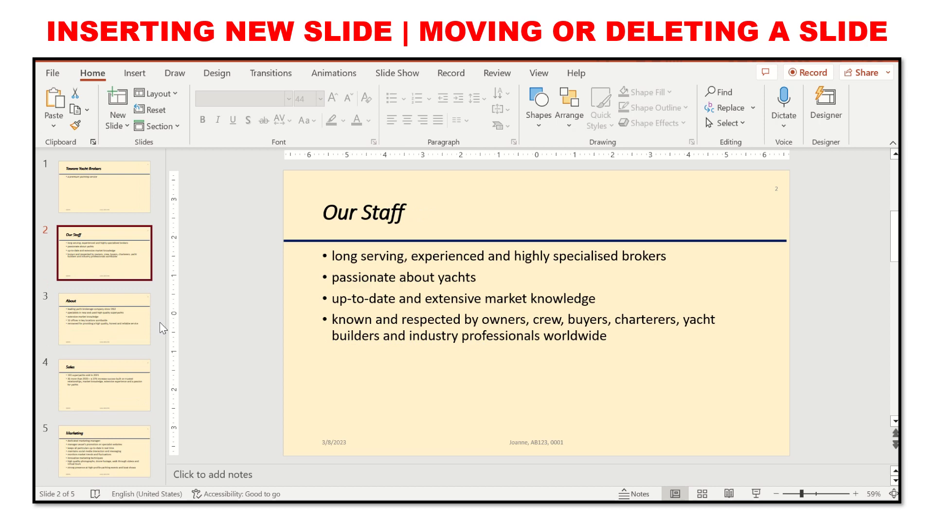
left_click(144, 60)
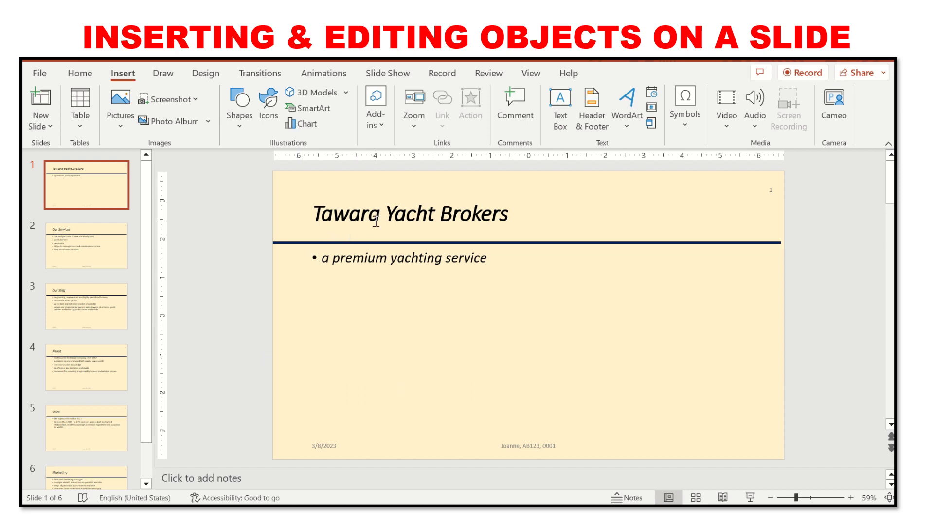
Change the font of the "Tawara Yacht Brokers" title on slide 1 to Arial Black
left_click(361, 215)
left_click_drag(315, 214, 500, 210)
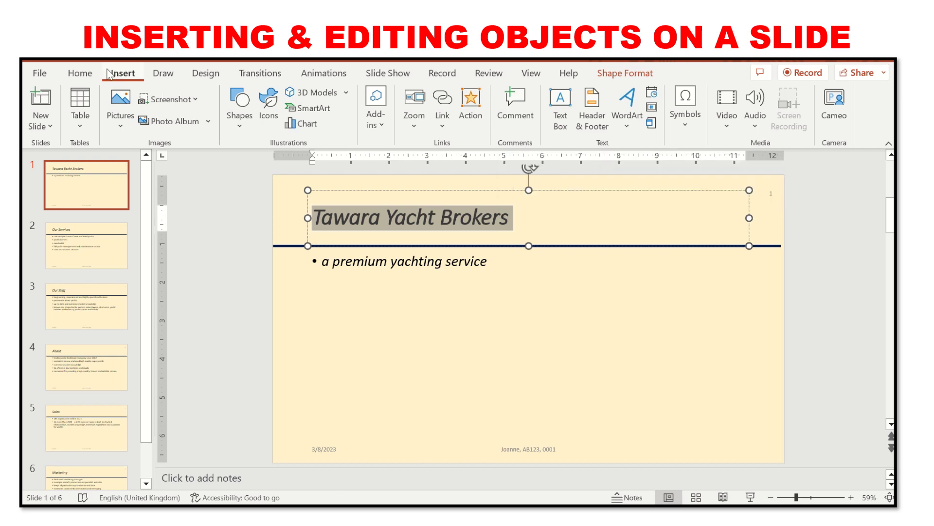
left_click(79, 73)
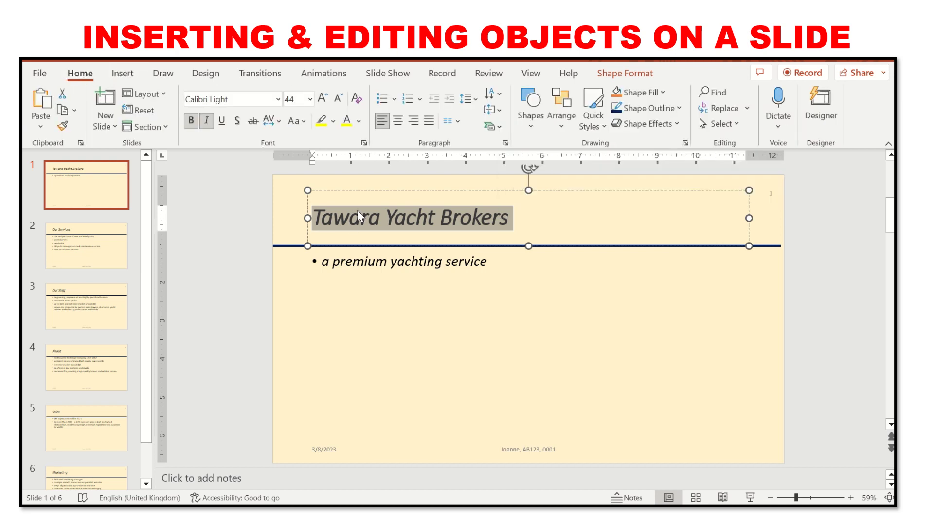
left_click(278, 100)
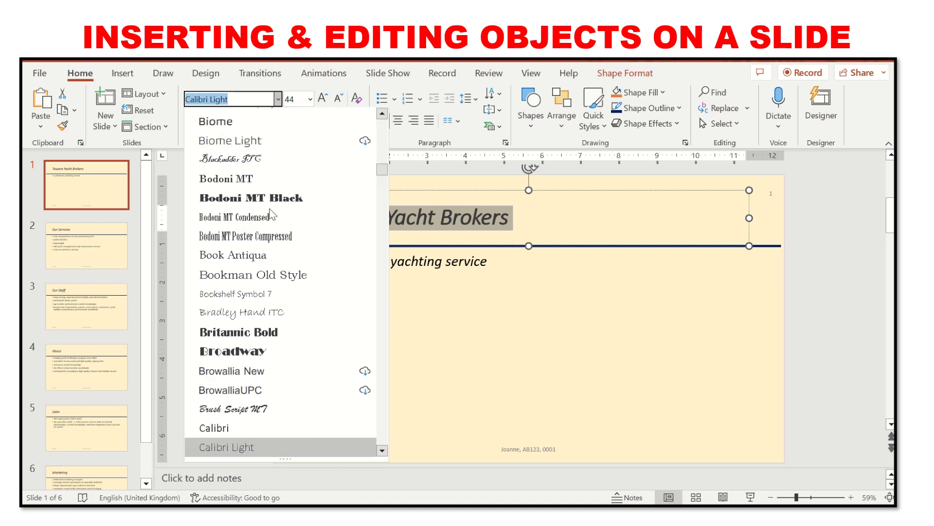
scroll(310, 166, "down", 9)
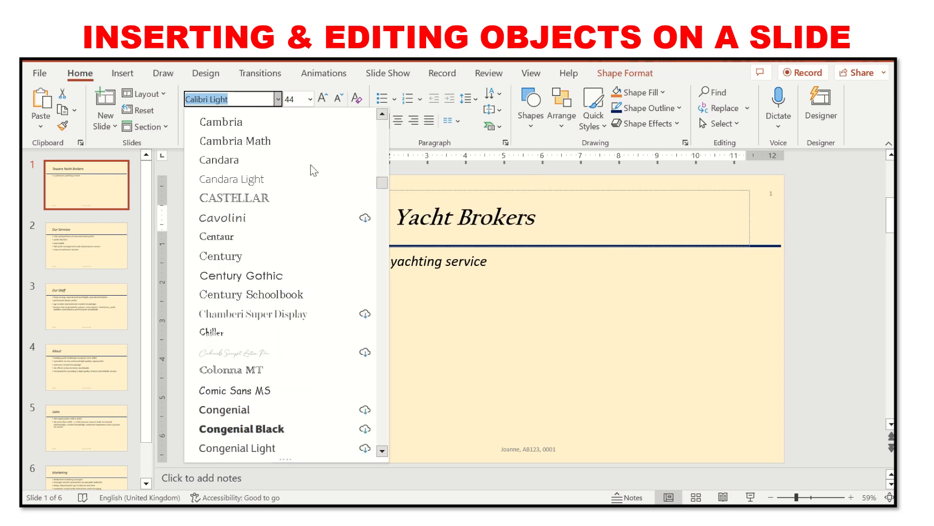
scroll(311, 164, "down", 3)
left_click_drag(382, 202, 384, 144)
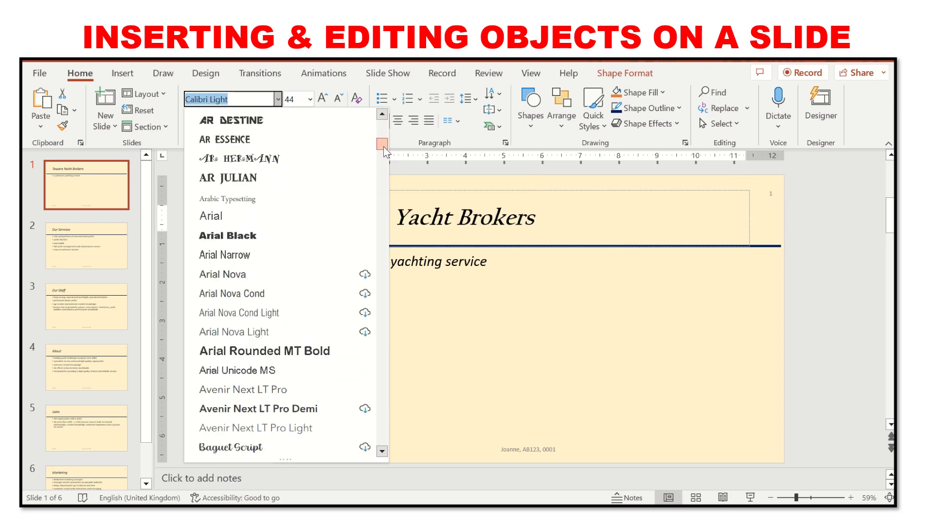
left_click(235, 237)
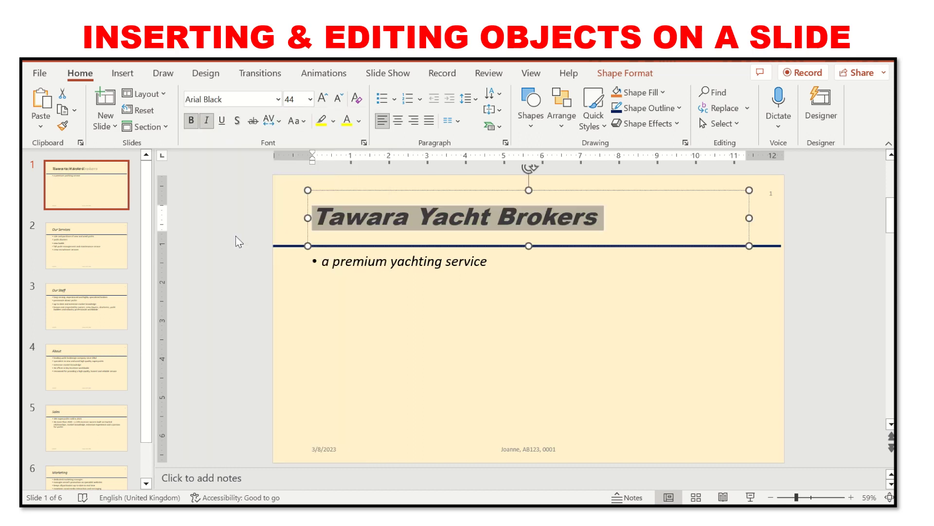
left_click(316, 287)
left_click(194, 255)
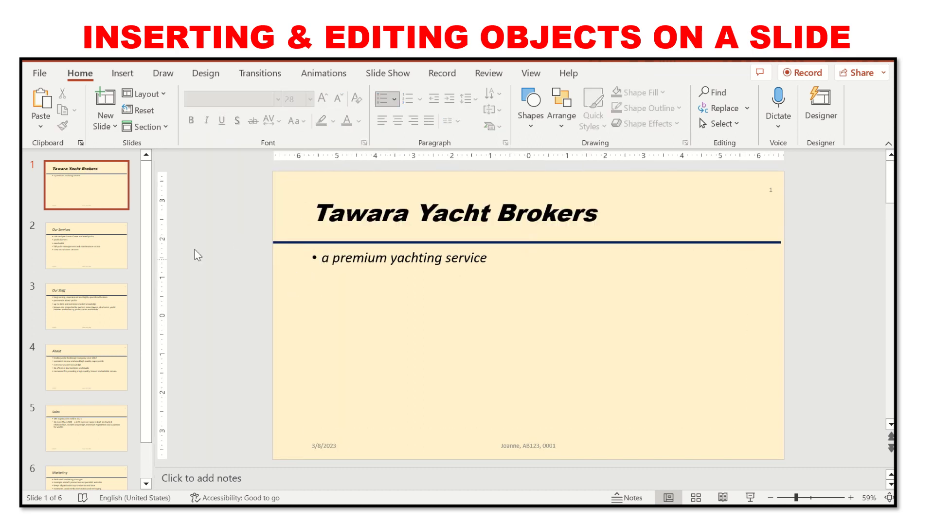
Convert all the bullets on the "Our Services" slide into a numbered list in the 1. 2. 3. format
left_click(80, 245)
left_click(382, 298)
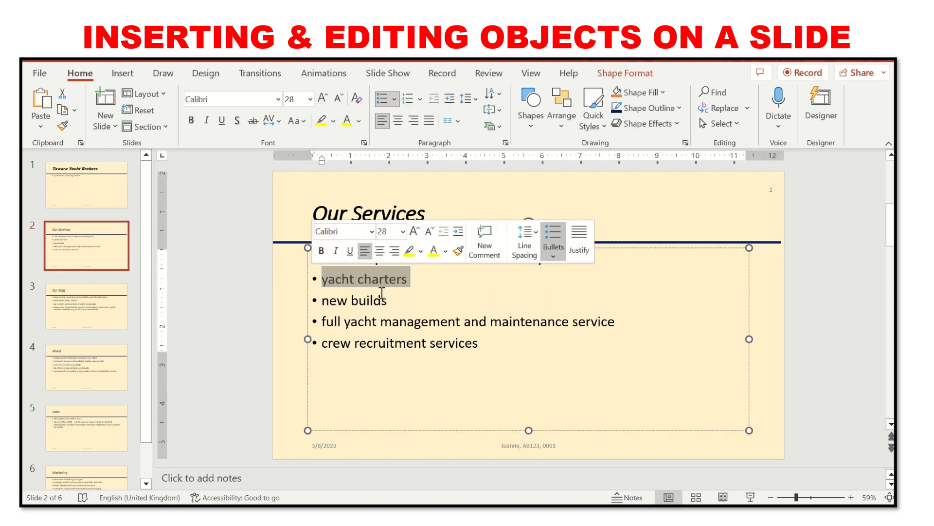
left_click_drag(318, 261, 558, 377)
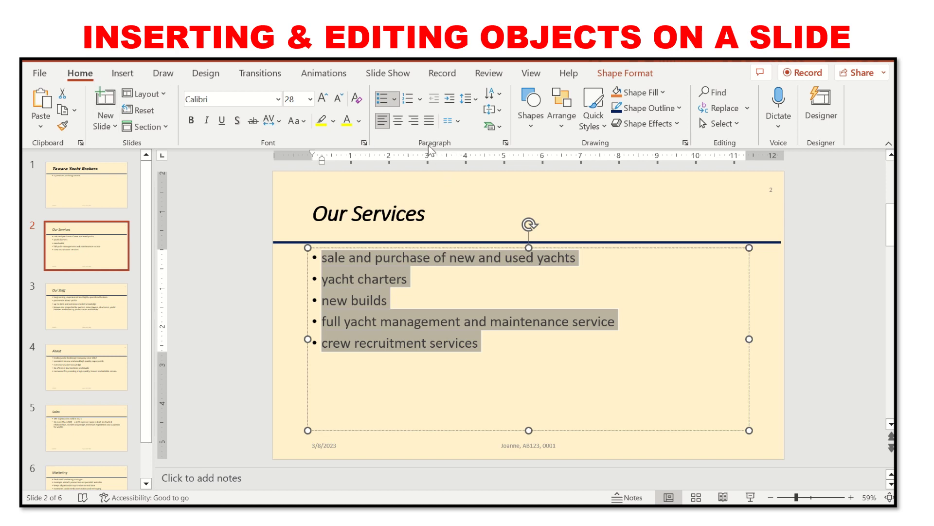
left_click(406, 101)
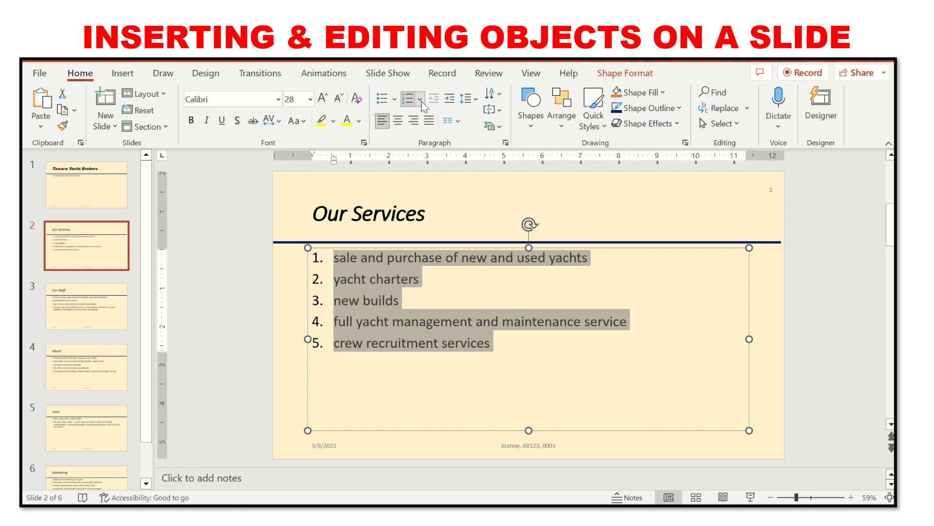
left_click(422, 101)
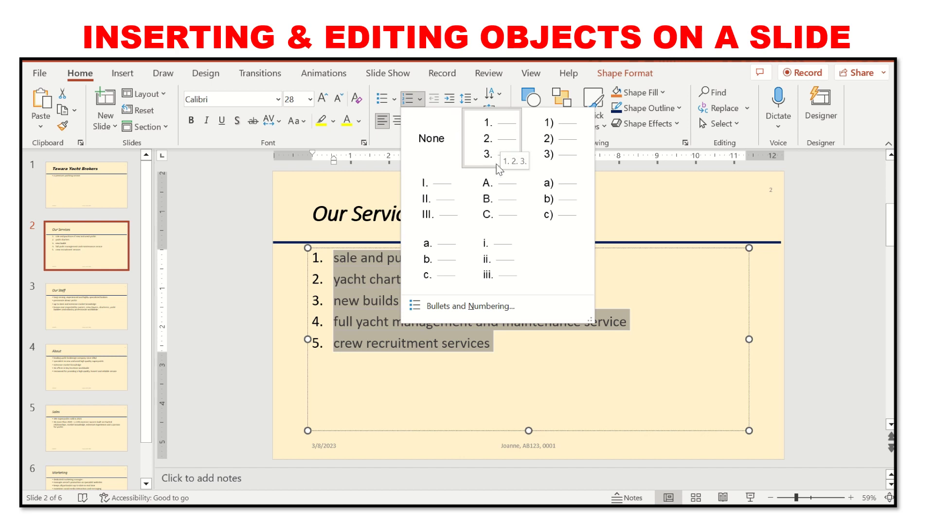
left_click(492, 139)
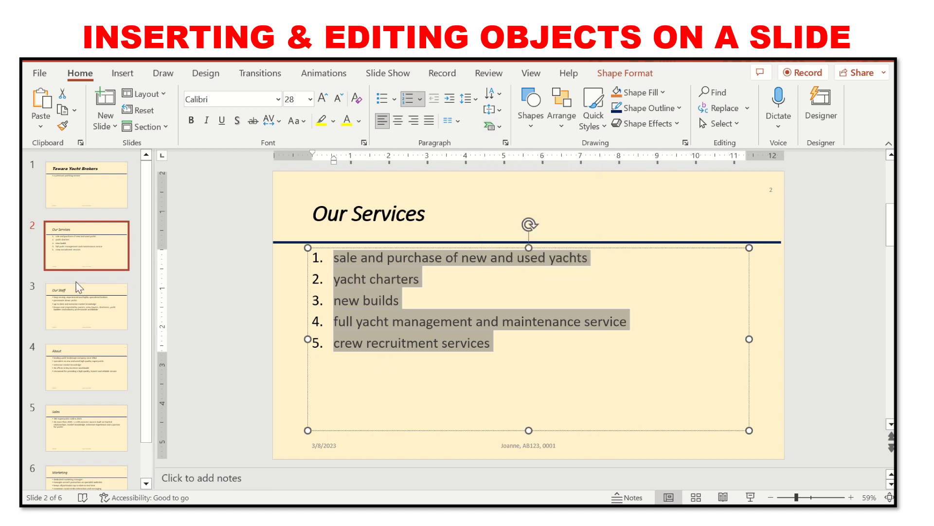
Insert the picture SP02YACHT from the 0417_y23_ss_2 folder on slide 1
left_click(74, 204)
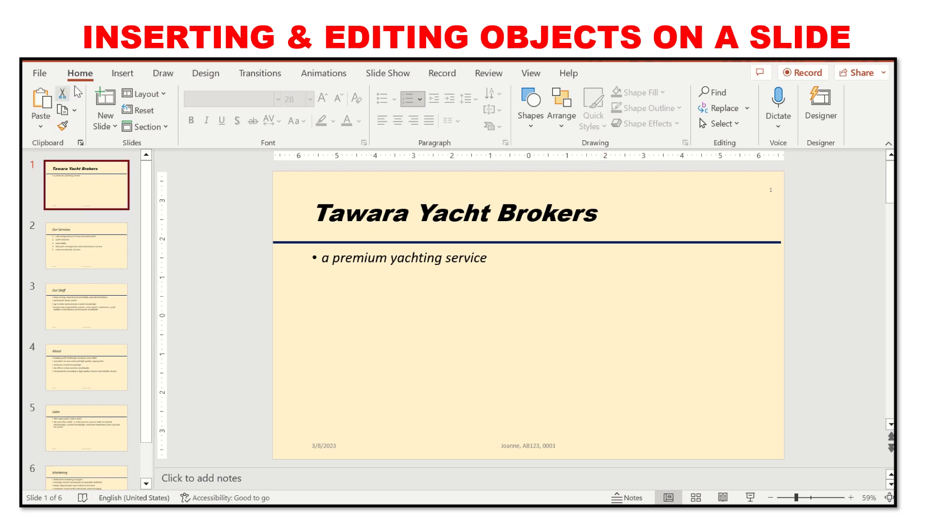
left_click(118, 77)
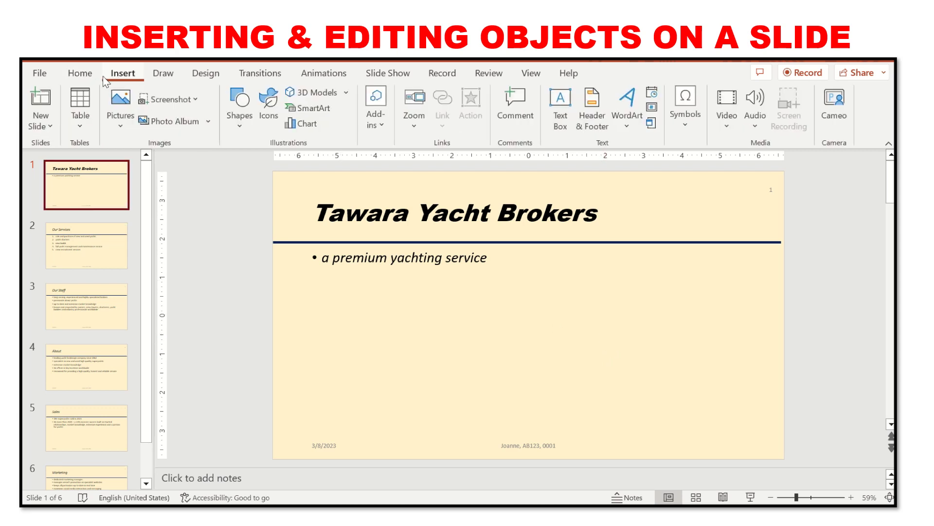
left_click(120, 128)
left_click(154, 168)
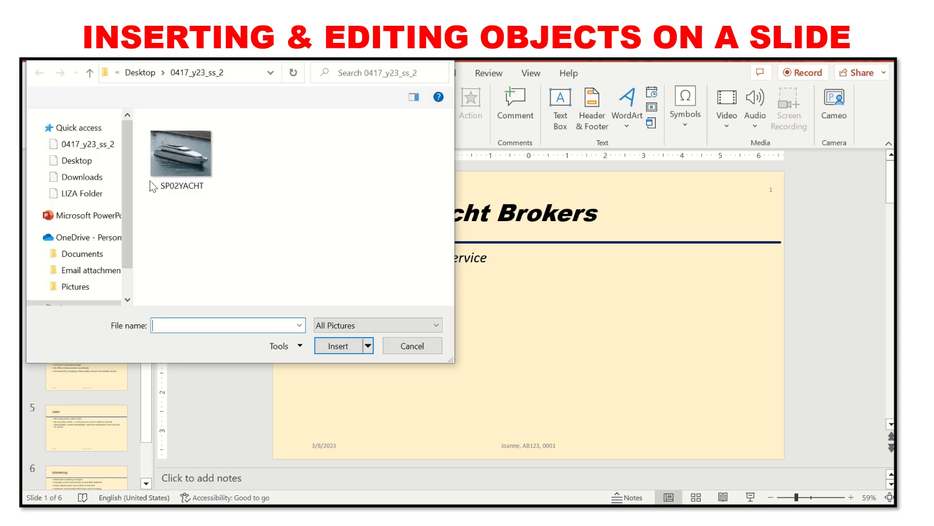
left_click(197, 161)
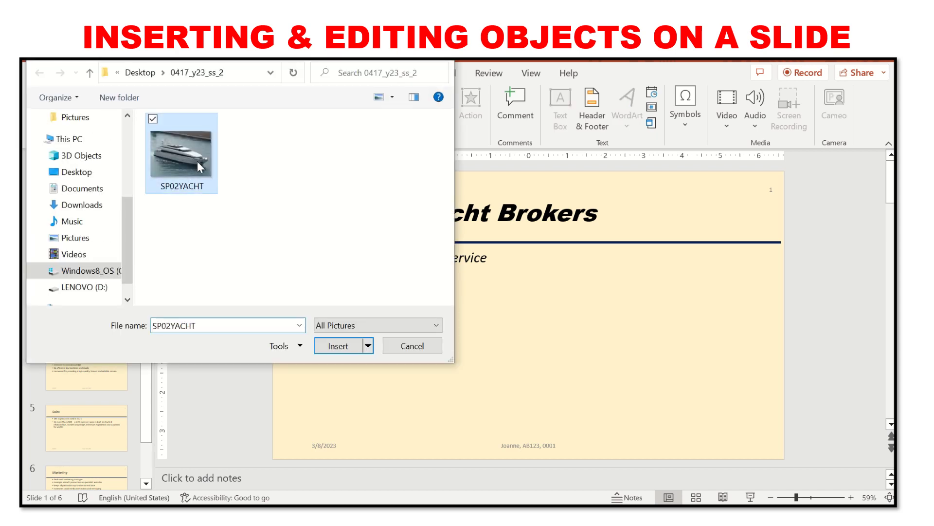
left_click(357, 347)
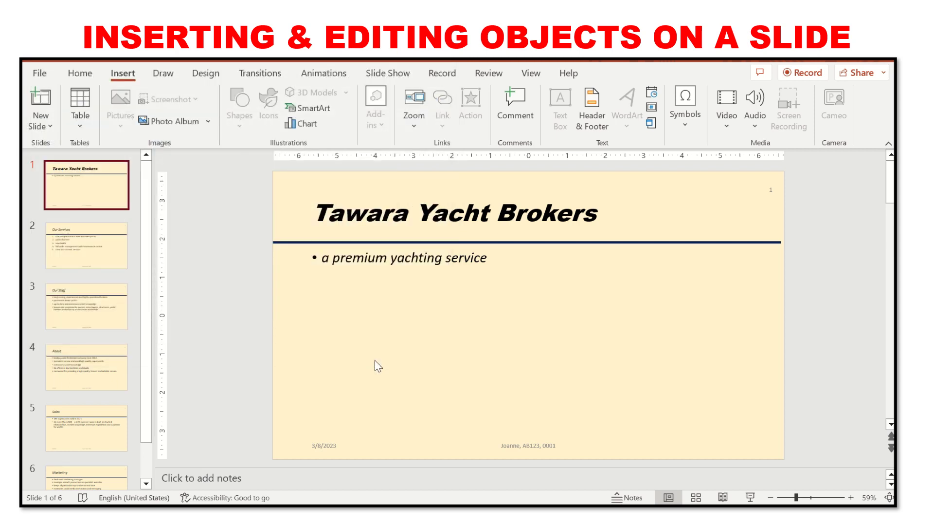
Enlarge the yacht picture to about 2.97" high by 3.96" wide and place it to the right of the subtitle
left_click(529, 319)
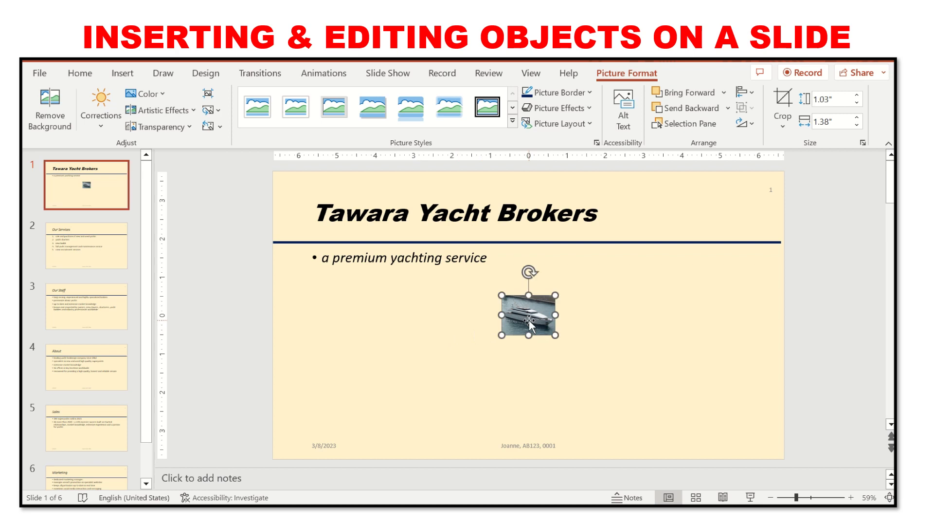
left_click_drag(509, 335, 403, 409)
left_click_drag(444, 349, 596, 311)
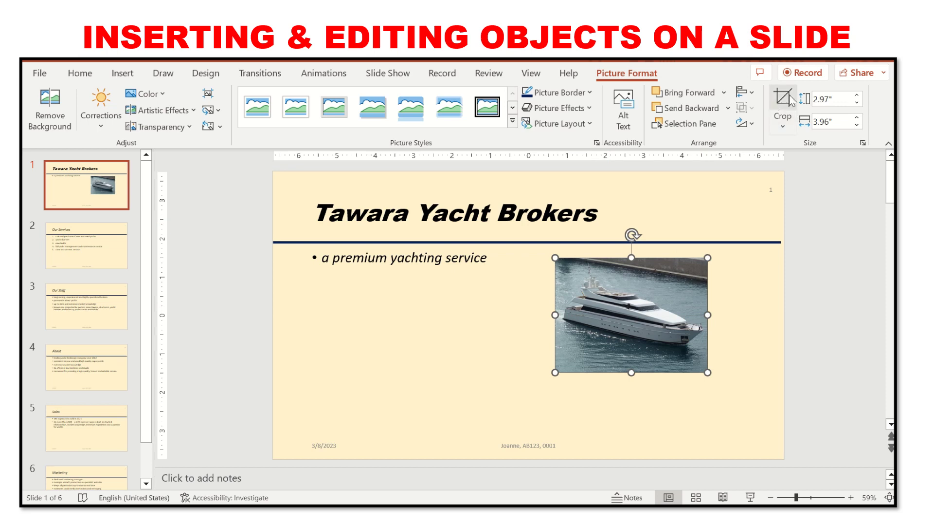
Flip the yacht picture horizontally and replace its alt text with "Yacht"
left_click(744, 123)
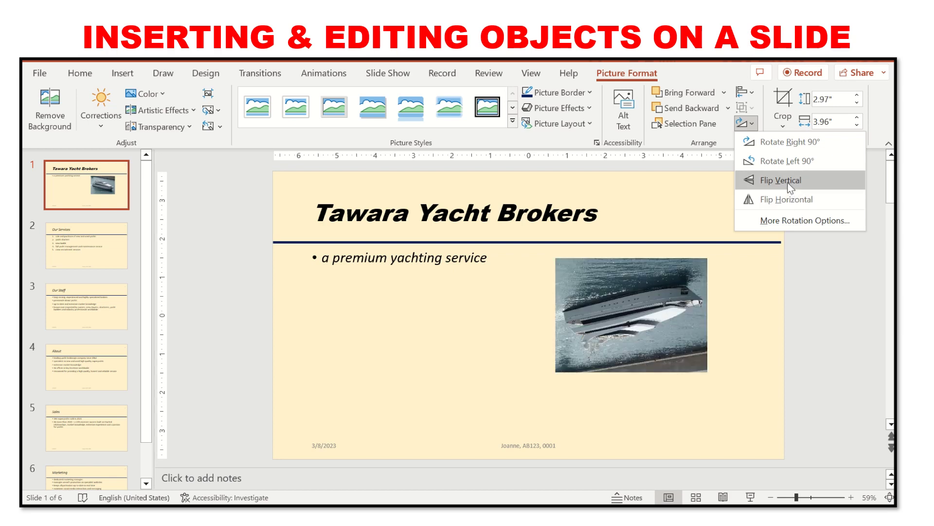
left_click(819, 202)
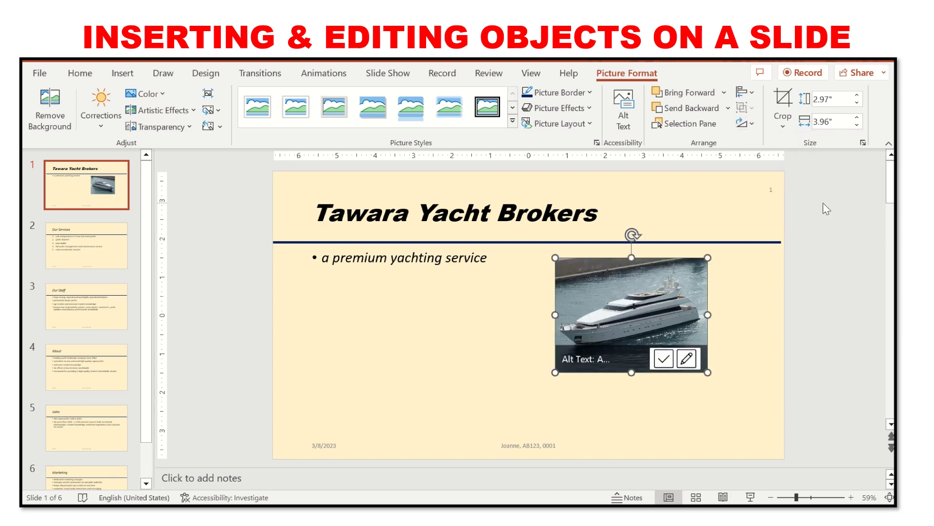
left_click(687, 358)
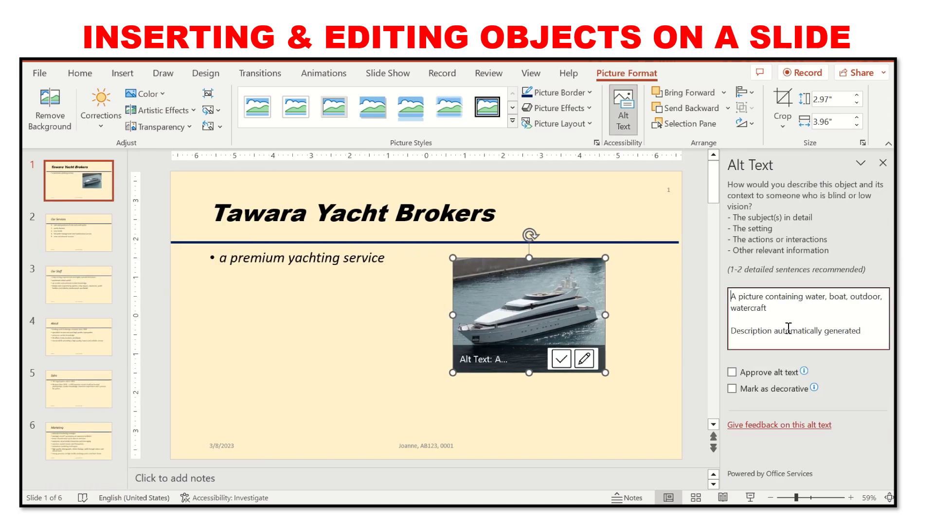
left_click_drag(860, 331, 731, 295)
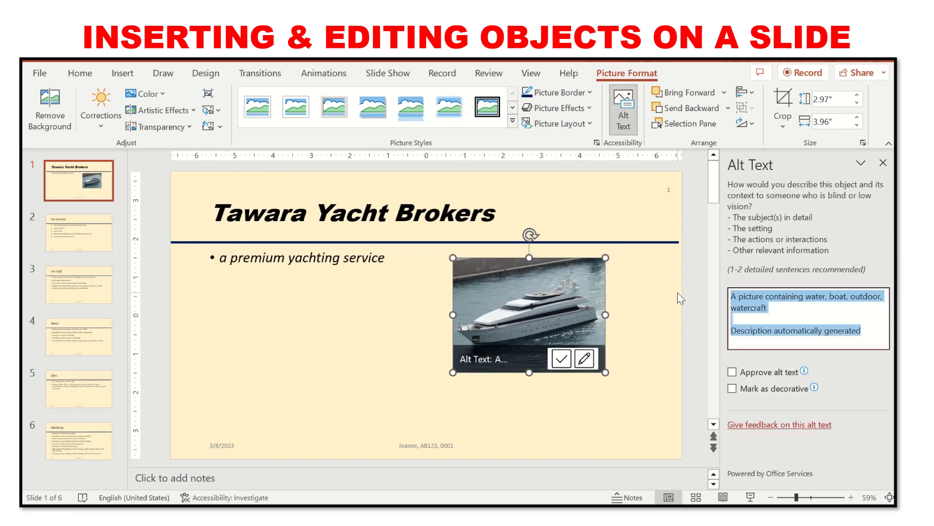
type("Yac")
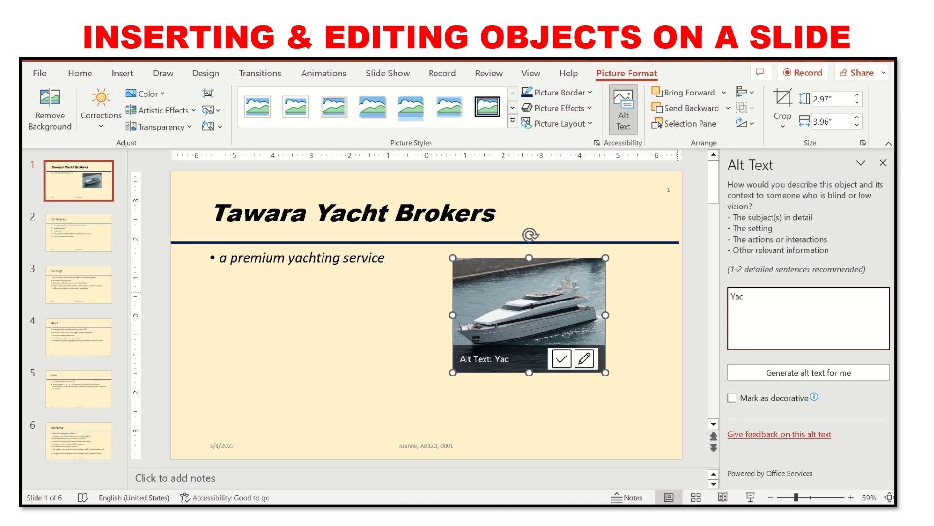
type("ht")
left_click(883, 162)
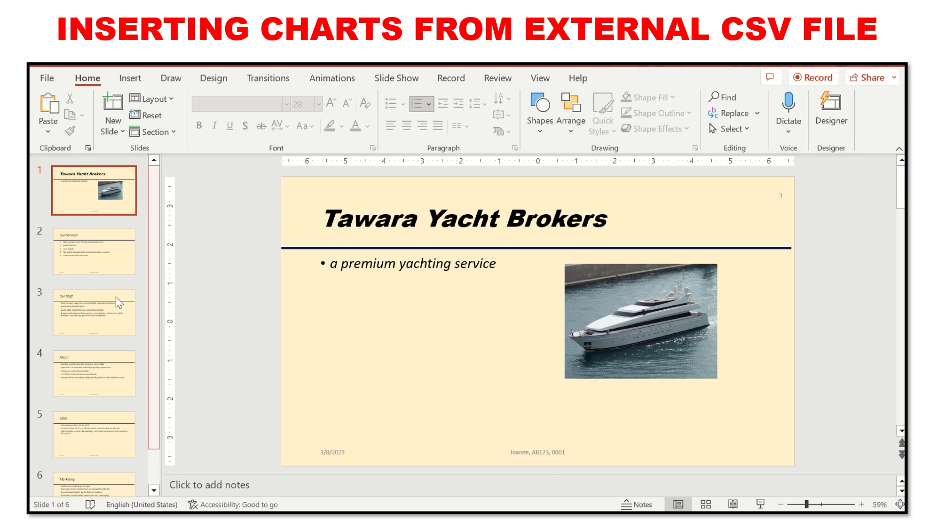
Open the "Sales" slide and review its bullet text on superyacht sales
scroll(117, 375, "down", 1)
left_click(98, 407)
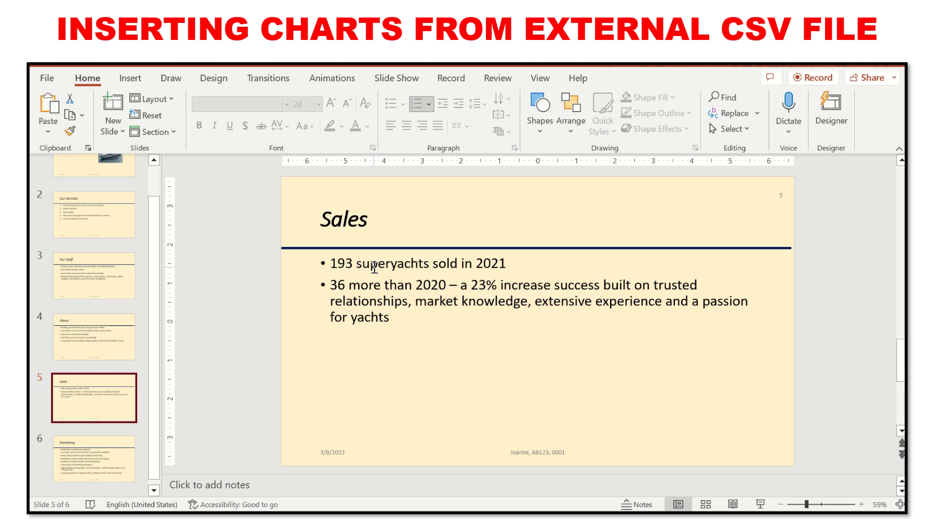
left_click(347, 275)
left_click(295, 328)
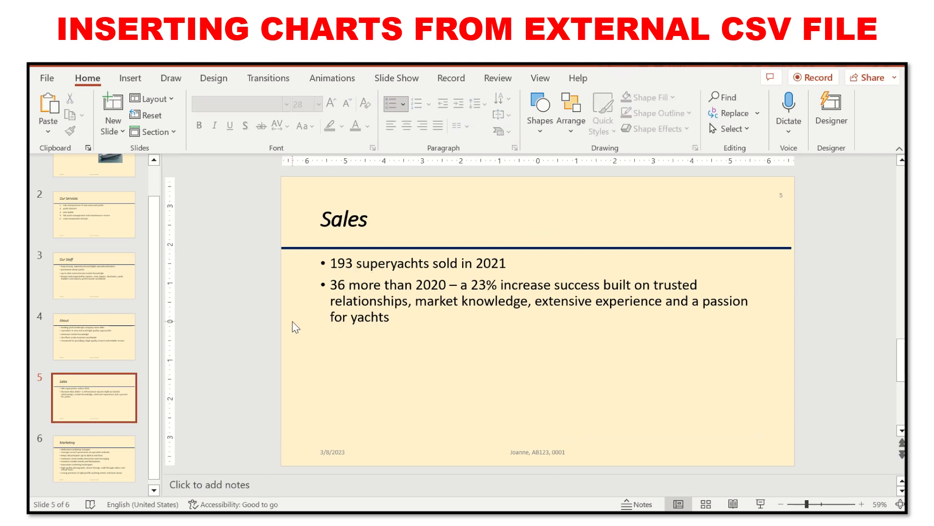
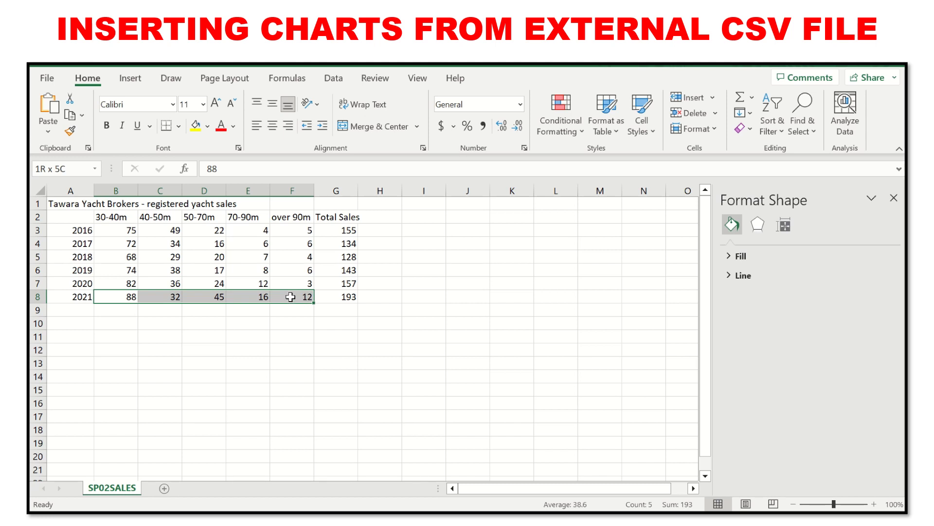
Switch to the SP02SALES sheet in Excel and insert a 2-D clustered column chart from the 2021 sales in B8:F8
left_click_drag(292, 297, 293, 298)
left_click(134, 79)
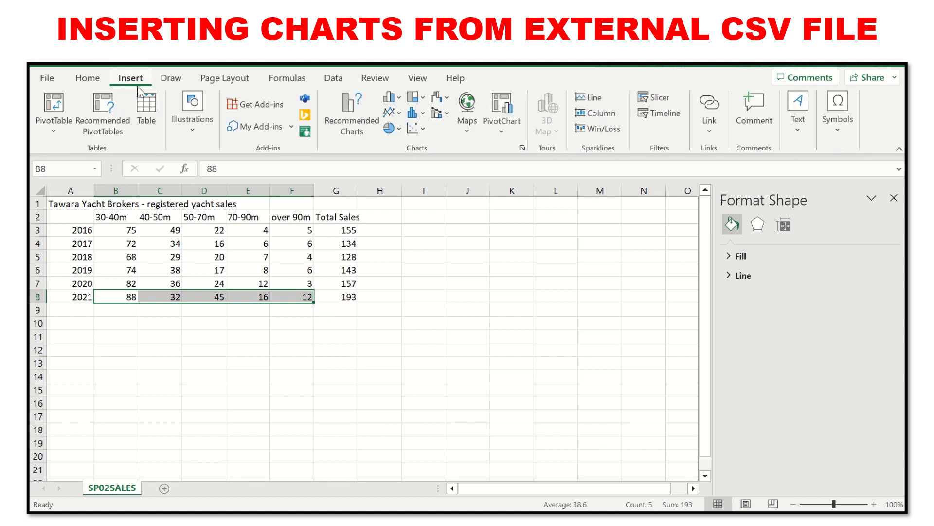
left_click(399, 98)
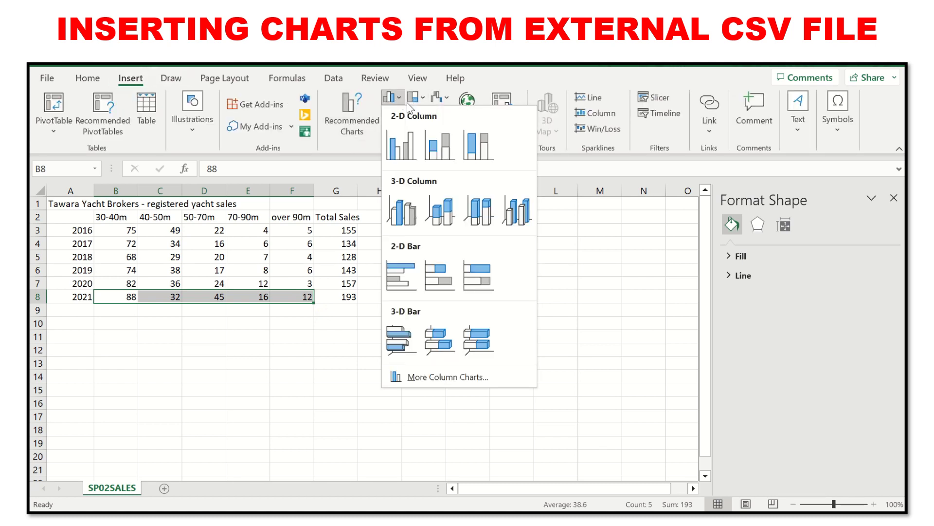
left_click(409, 153)
left_click_drag(429, 253, 488, 248)
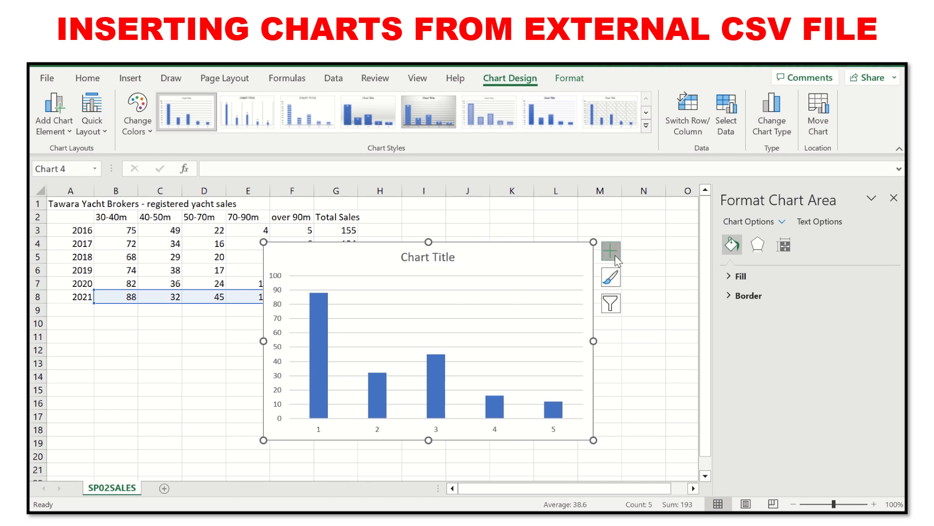
Add axis titles and data labels to the 2021 sales column chart
left_click(614, 255)
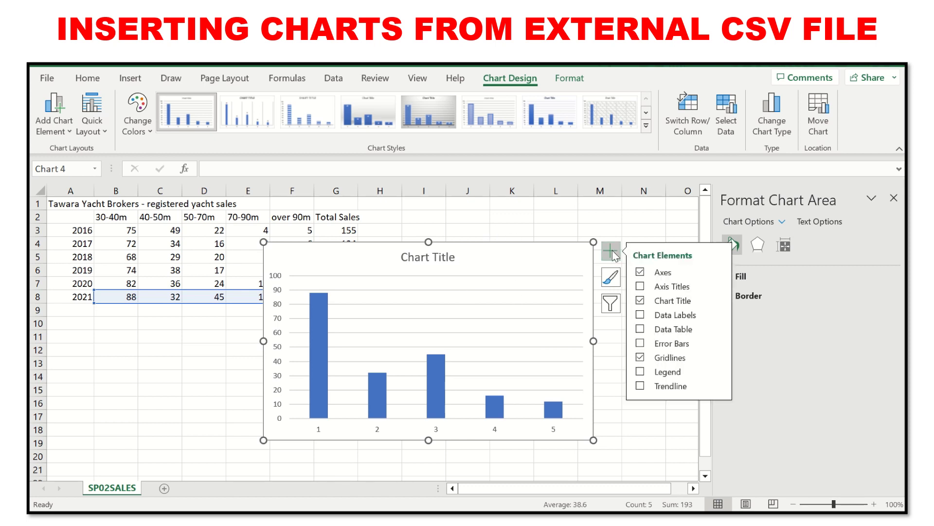
left_click(642, 287)
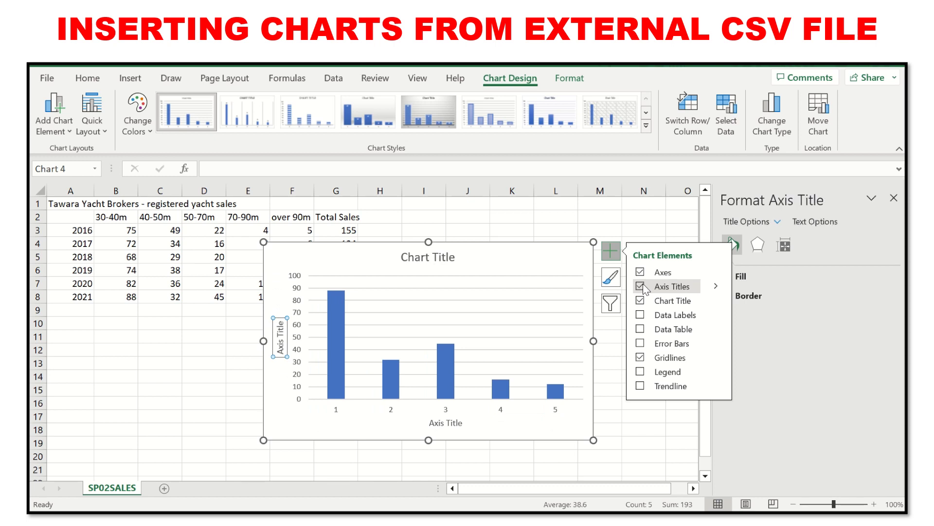
left_click(641, 314)
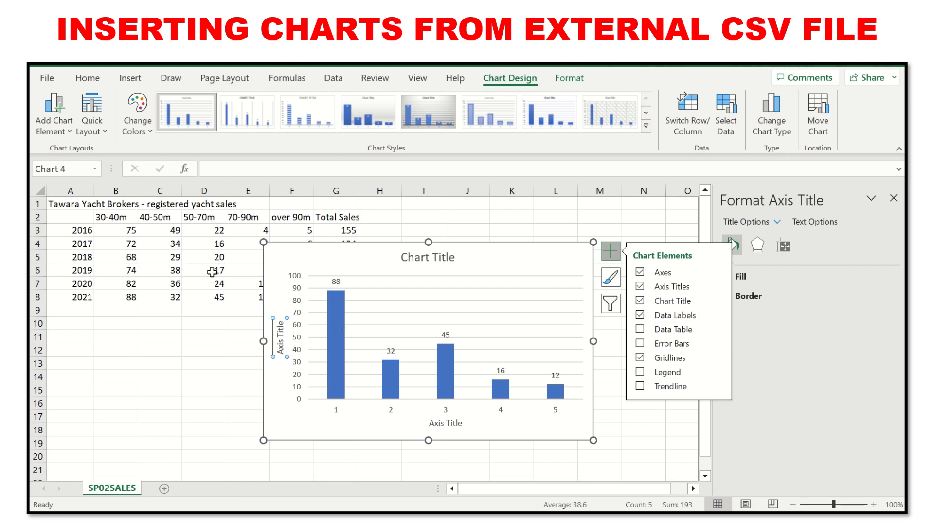
left_click(317, 308)
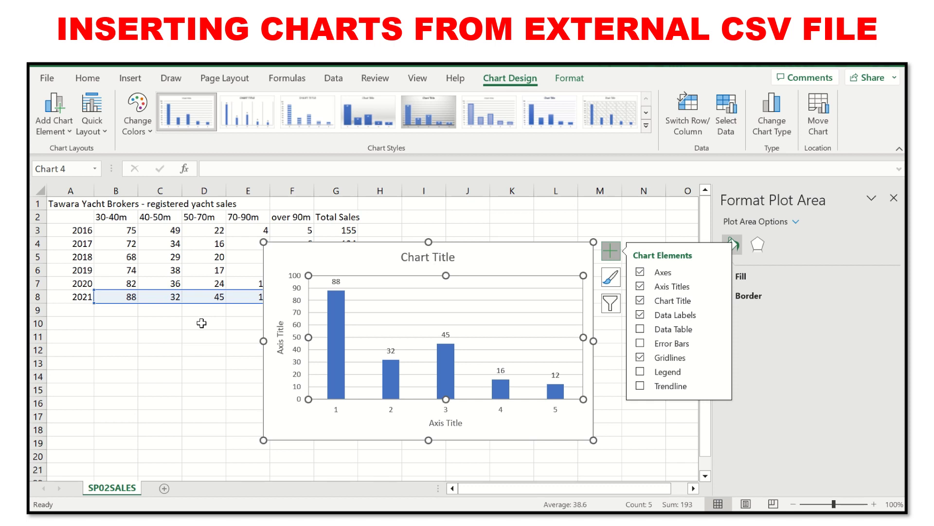
Replace the vertical axis title of the 2021 sales chart with "Number sold"
left_click(281, 328)
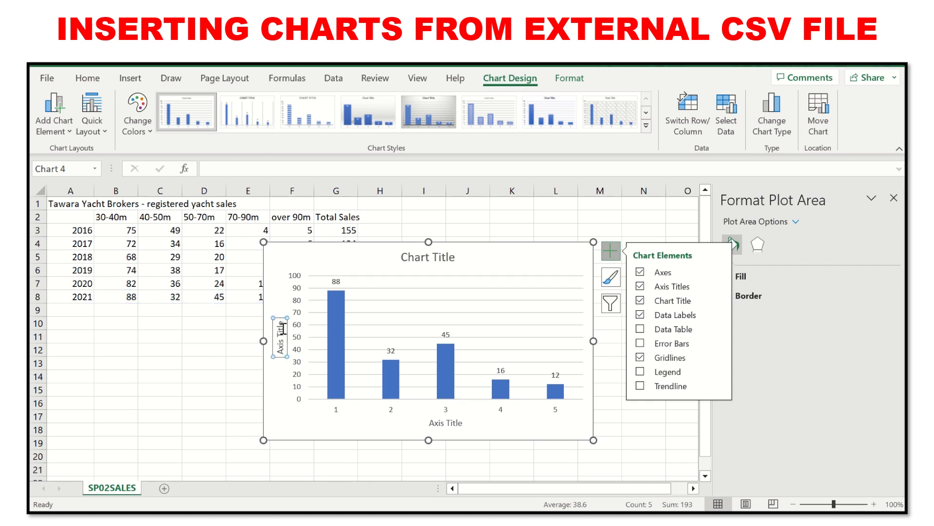
left_click(281, 324)
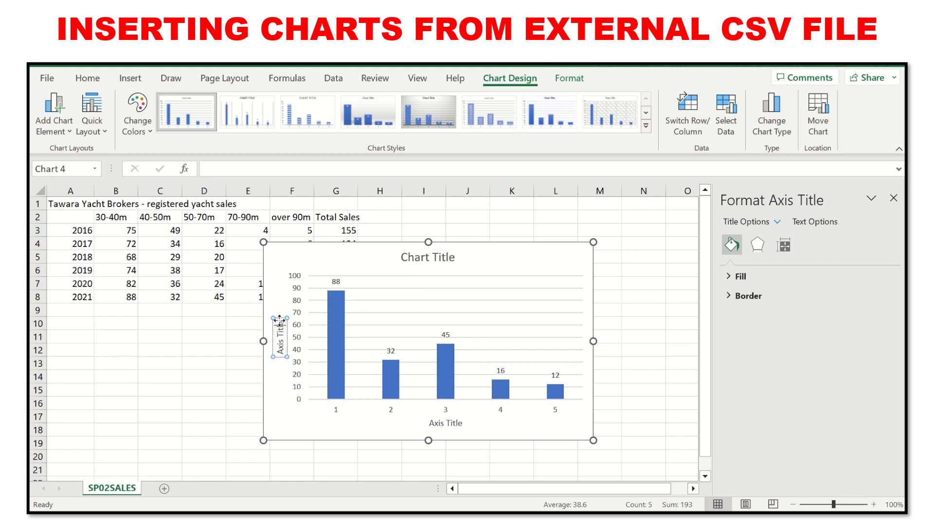
left_click_drag(281, 321, 281, 347)
type("Num")
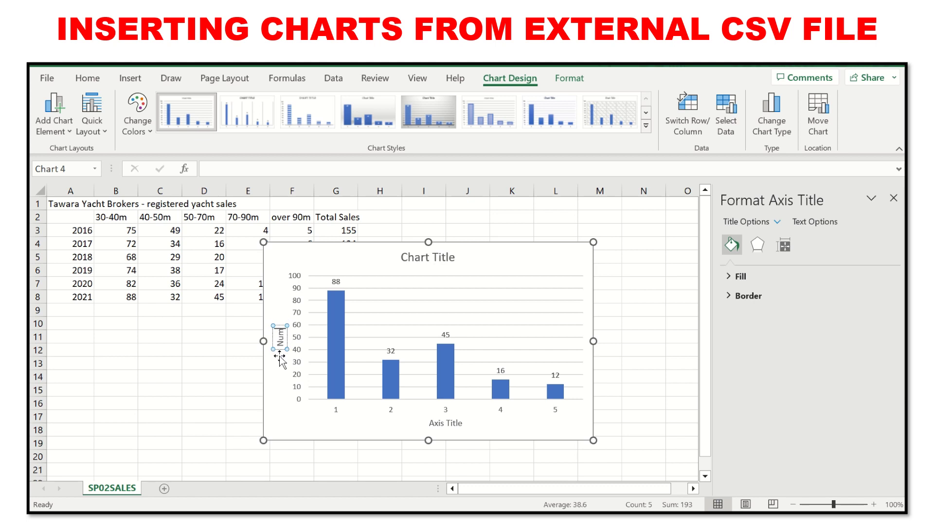
type("ber sold")
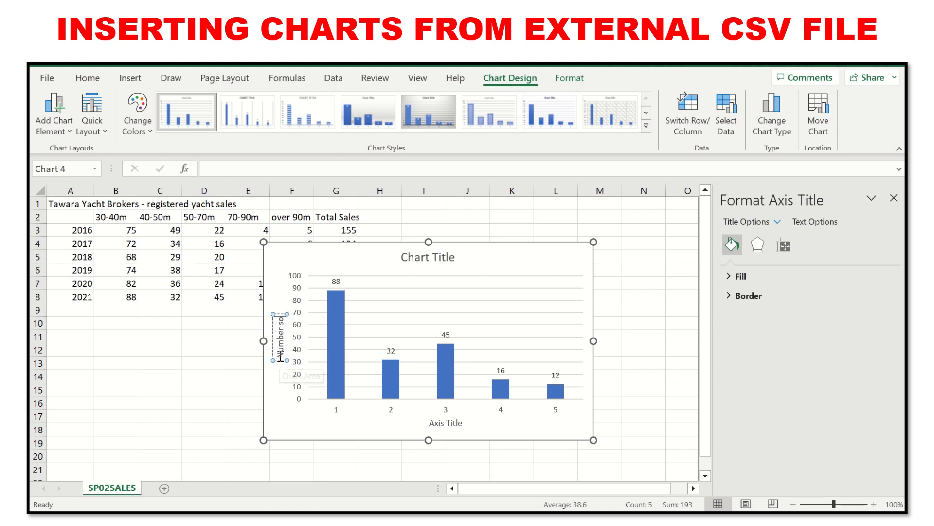
Replace the horizontal axis title of the column chart with "Yacht Lengths (metres)"
left_click(455, 423)
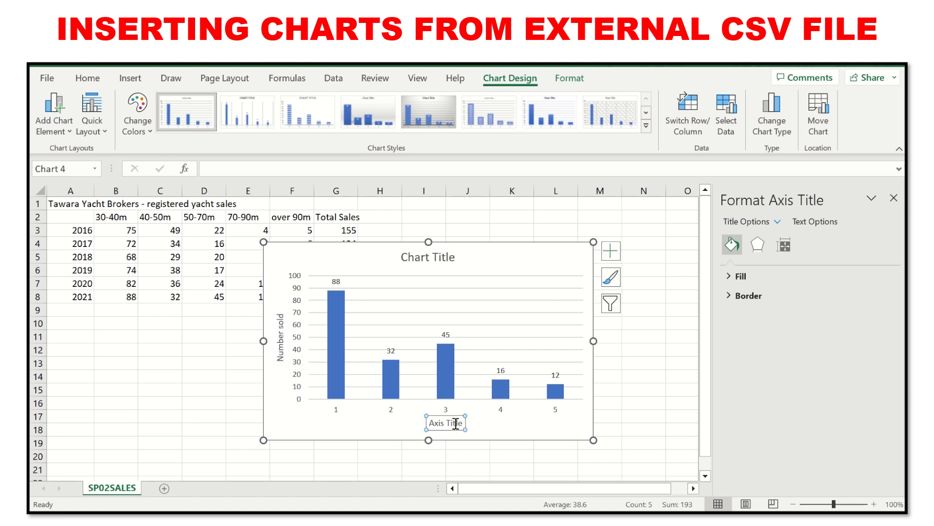
triple_click(456, 423)
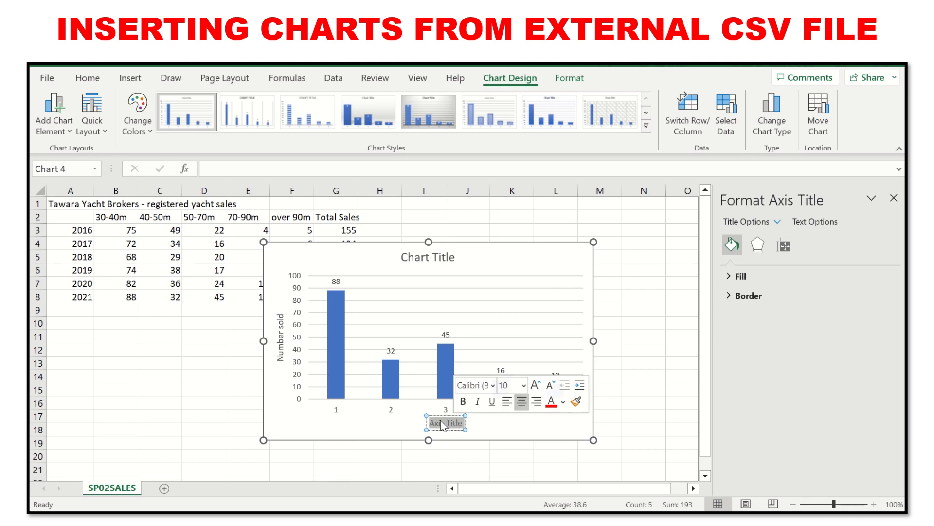
type("Year")
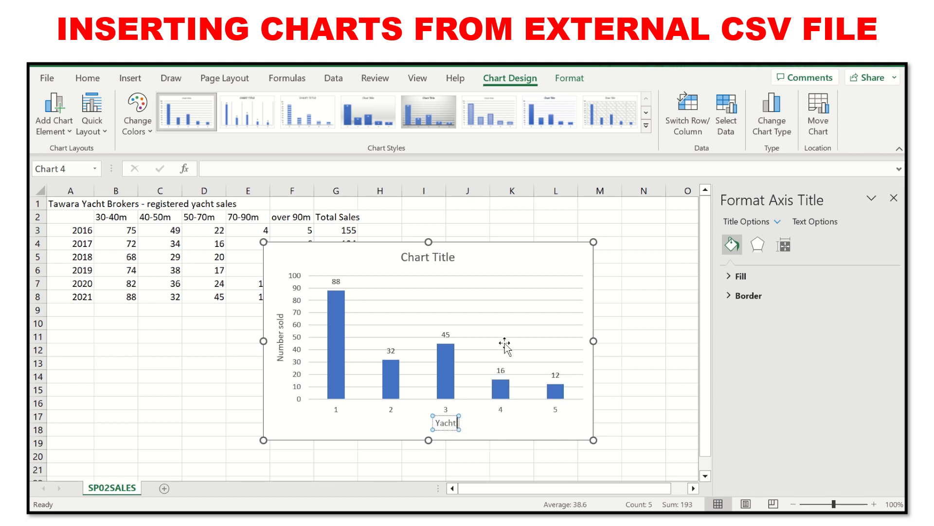
type("t Lent")
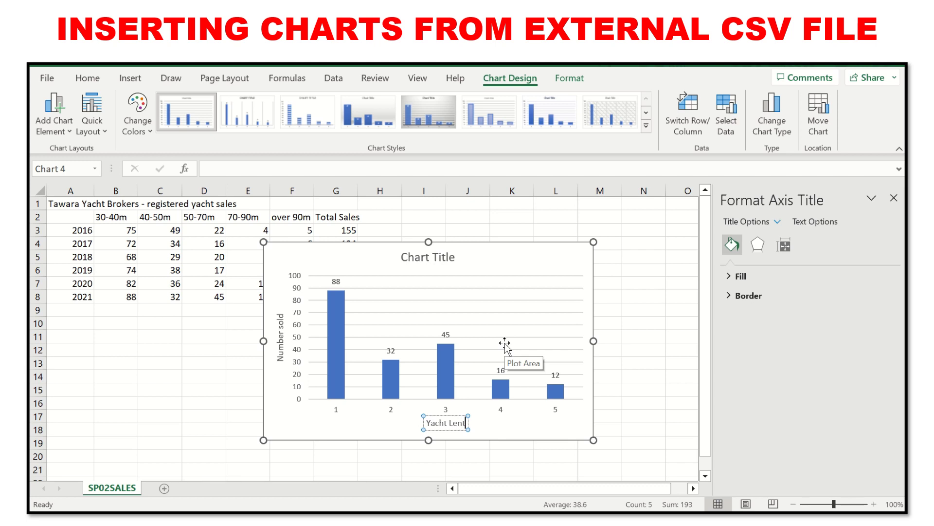
key("BackSpace")
type("gths")
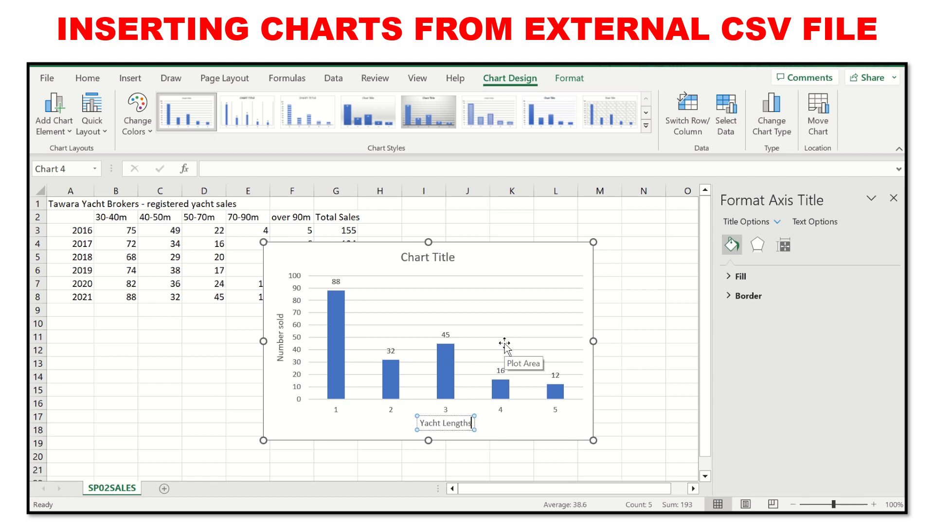
type(" (")
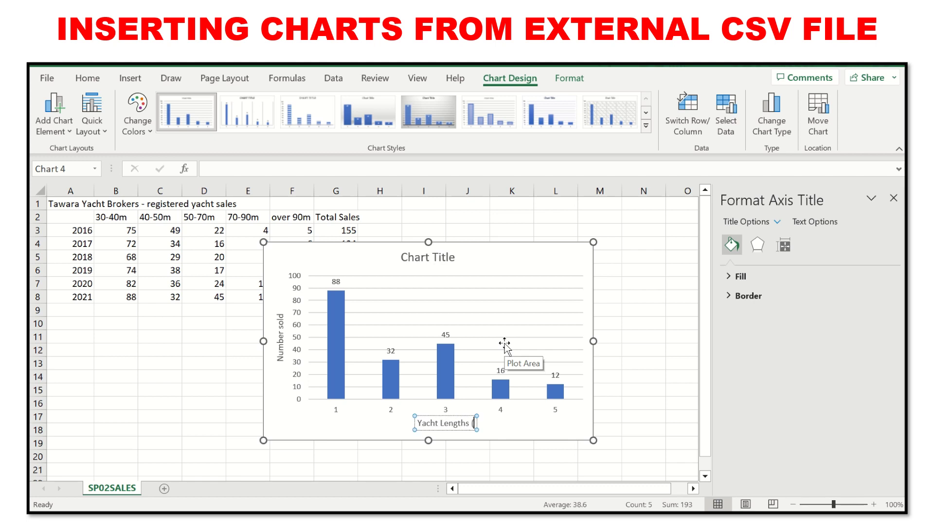
type("metres")
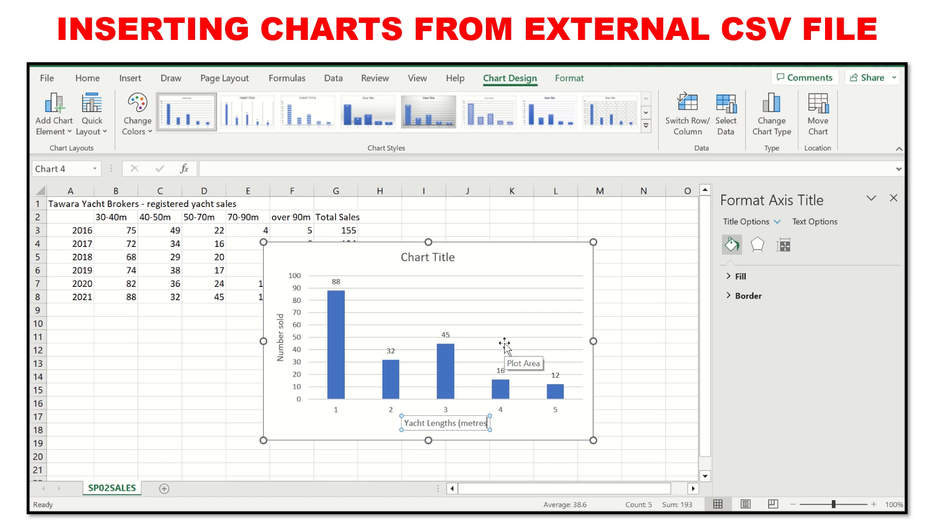
type(")")
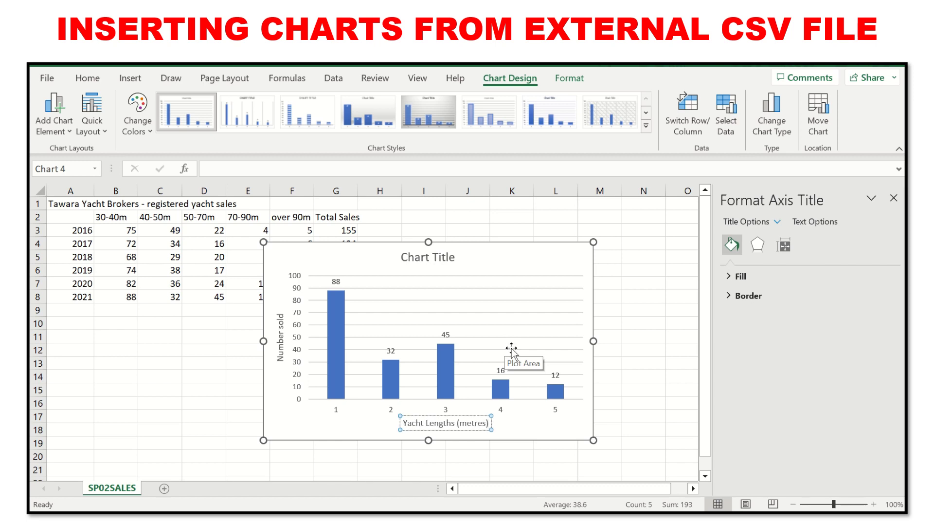
Replace the chart title placeholder with "Superyacht Sales 2021"
left_click(422, 254)
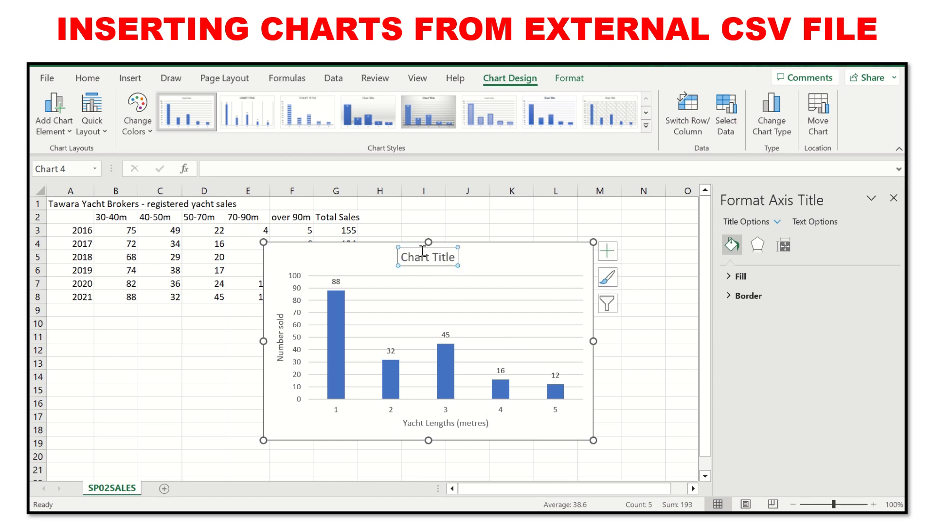
left_click_drag(403, 256, 451, 254)
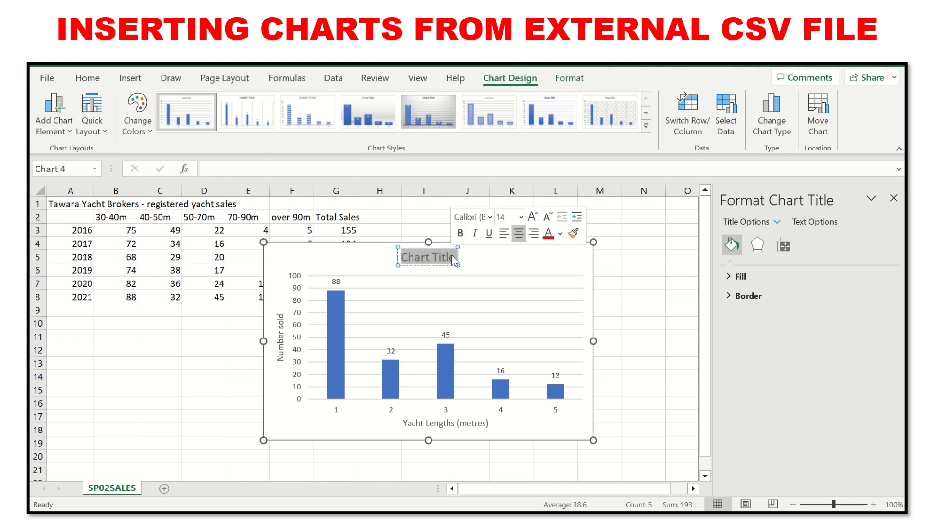
type("Sper")
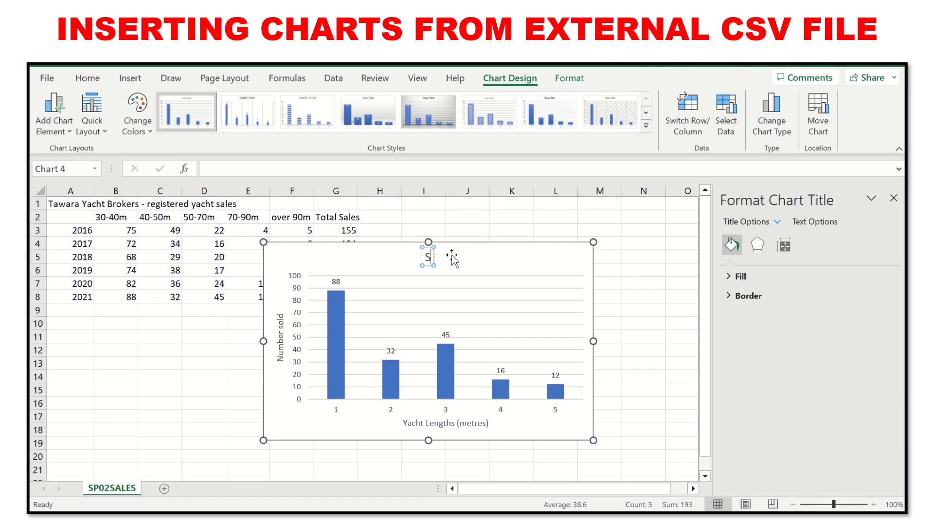
key("BackSpace")
key("BackSpace")
key("BackSpace")
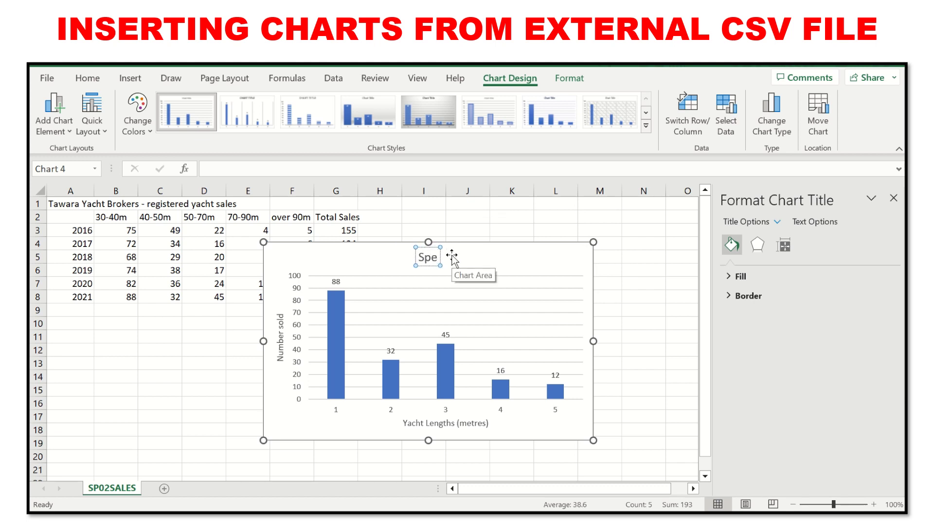
type("uper")
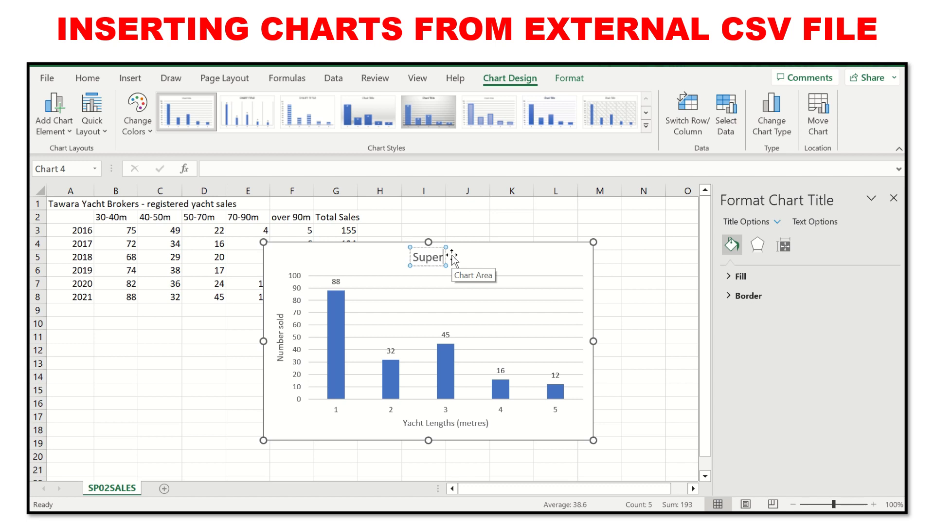
type("yach")
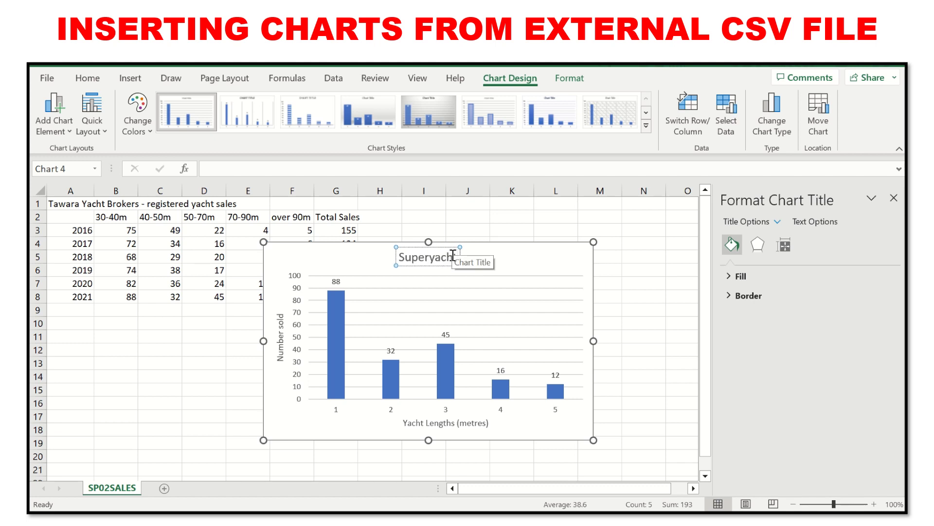
type("t Sales")
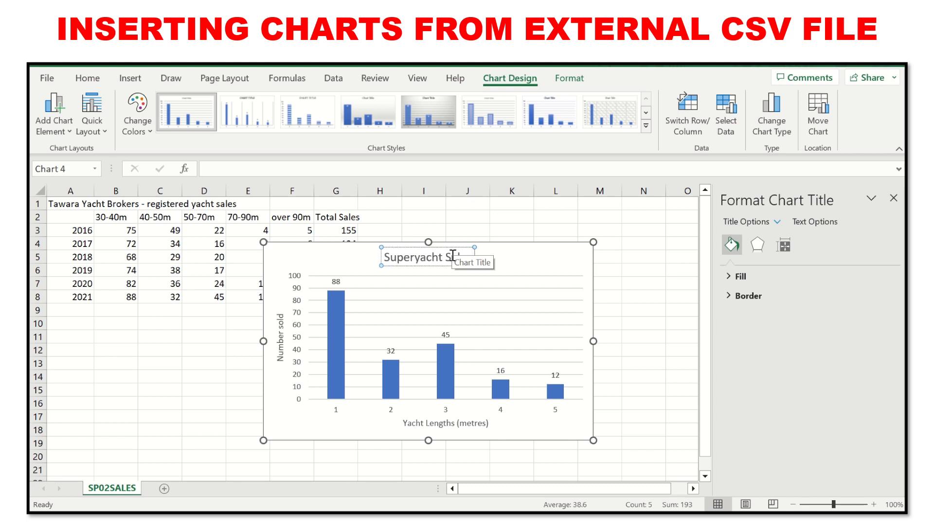
type(" 2021")
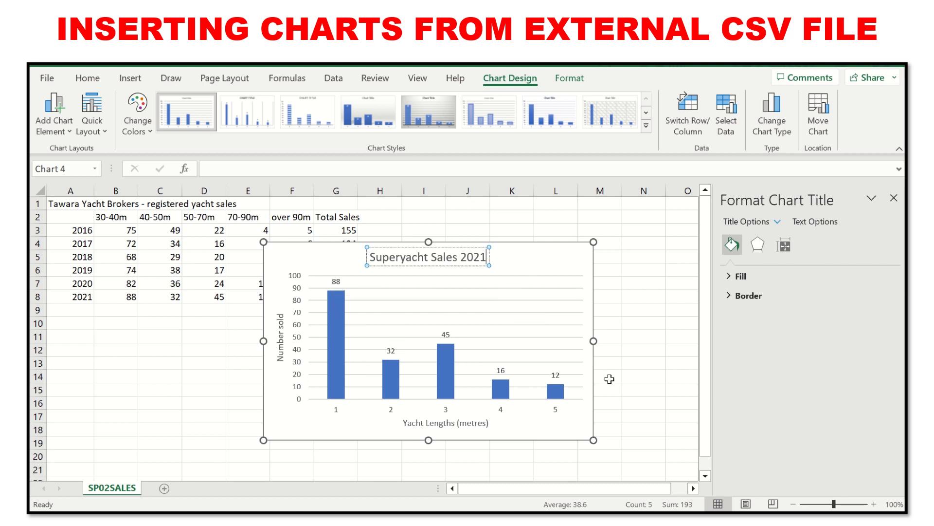
left_click(573, 257)
Try a legend on the sales chart and remove it again
left_click(617, 250)
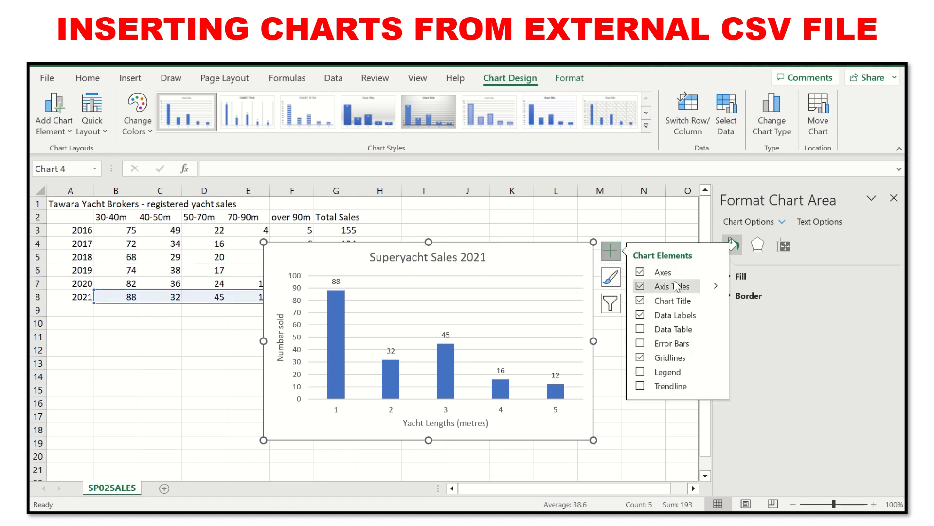
left_click(640, 372)
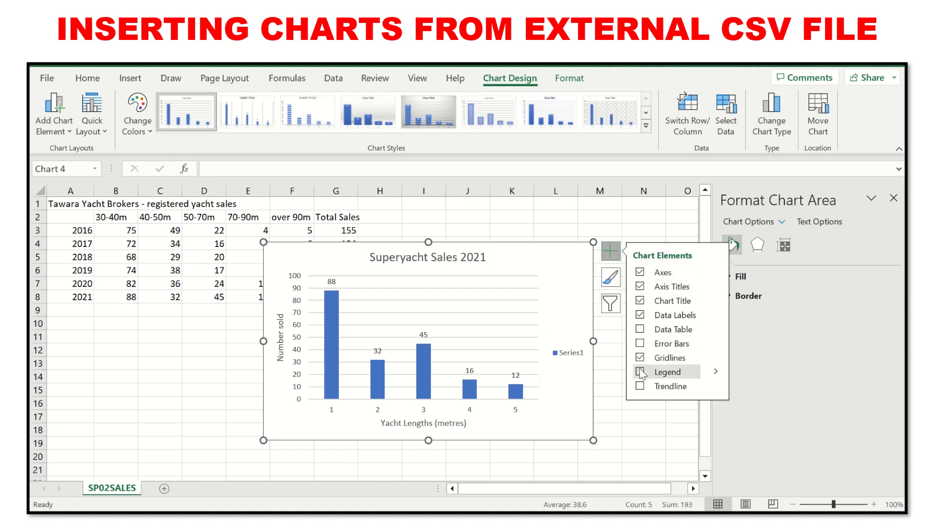
left_click(641, 373)
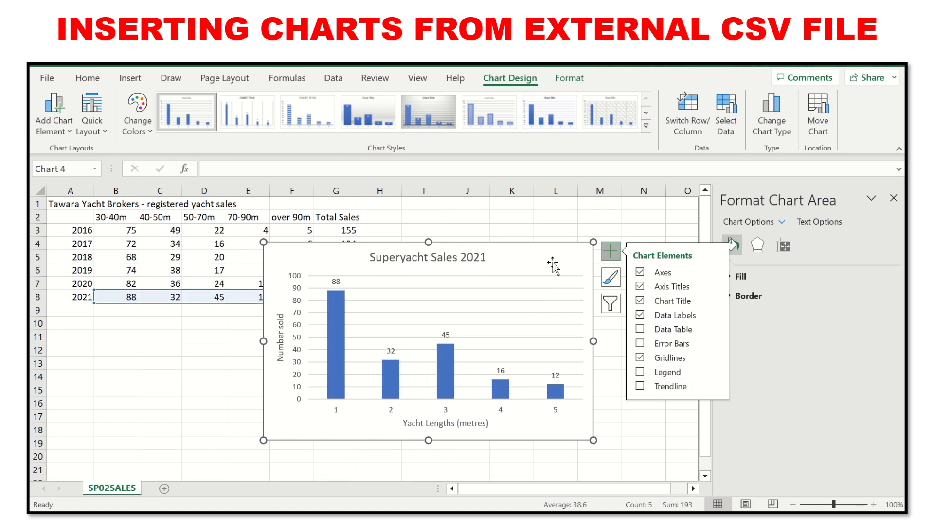
Recolor the chart's columns orange with the orange, gold and green palette from the Colorful set
left_click(144, 123)
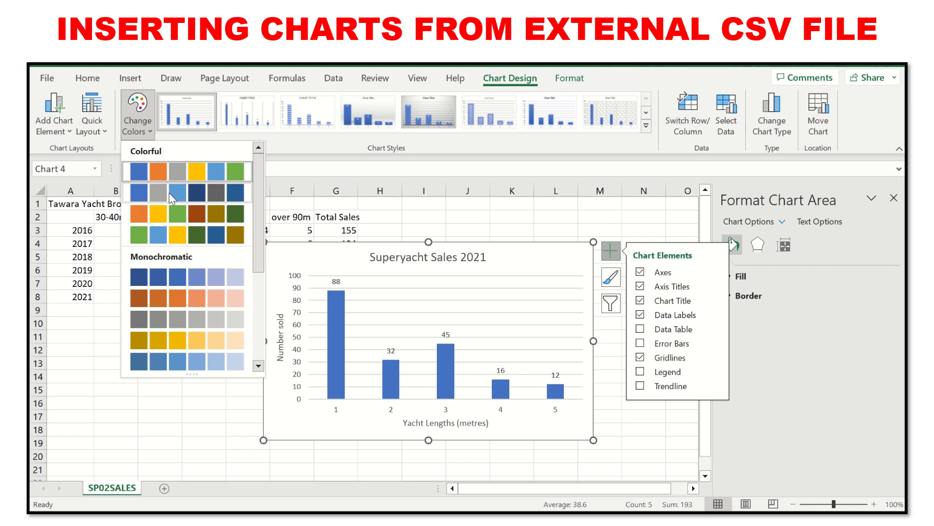
left_click(176, 217)
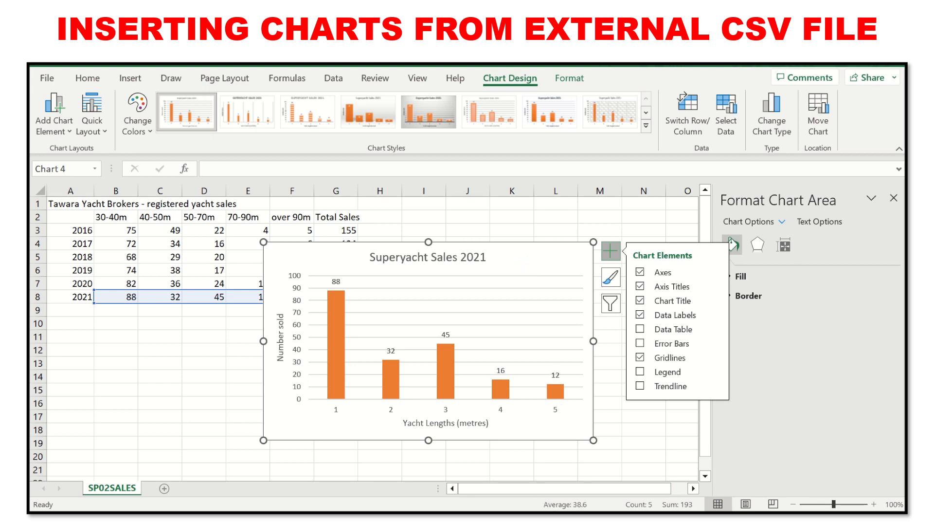
Switch to Presentation9 in PowerPoint and narrow the Sales slide's bullet text box to the right half of the slide
left_click(550, 520)
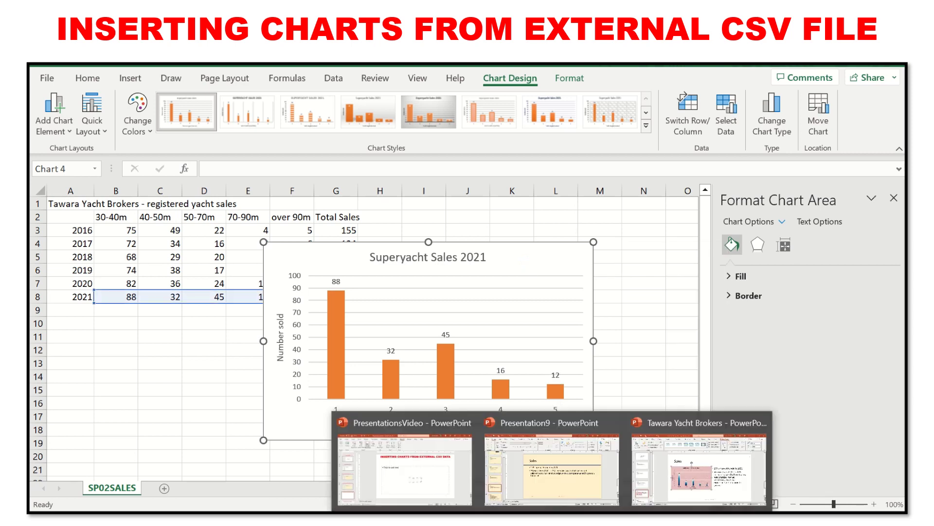
left_click(566, 481)
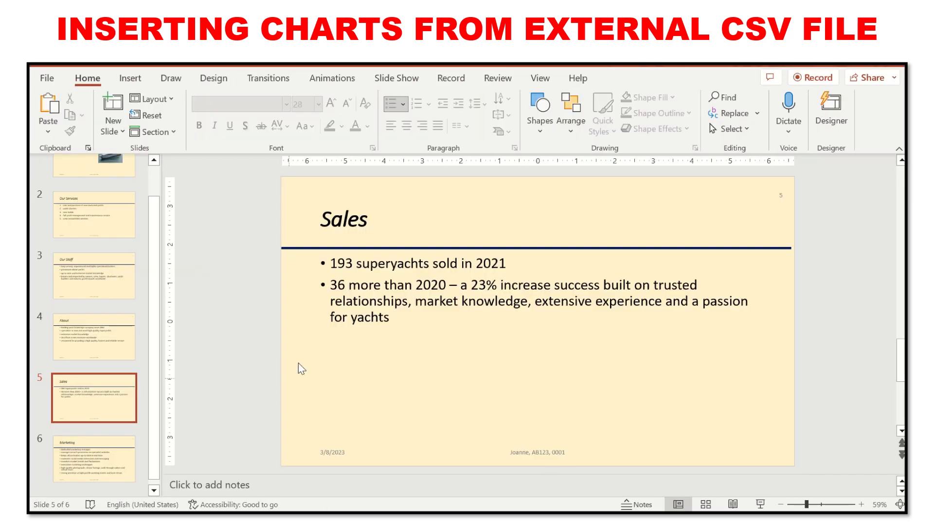
left_click(389, 304)
left_click_drag(311, 346, 565, 336)
Paste the sales chart as a picture on the Sales slide and enlarge it to fill the space left of the bullets
left_click(397, 315)
right_click(397, 315)
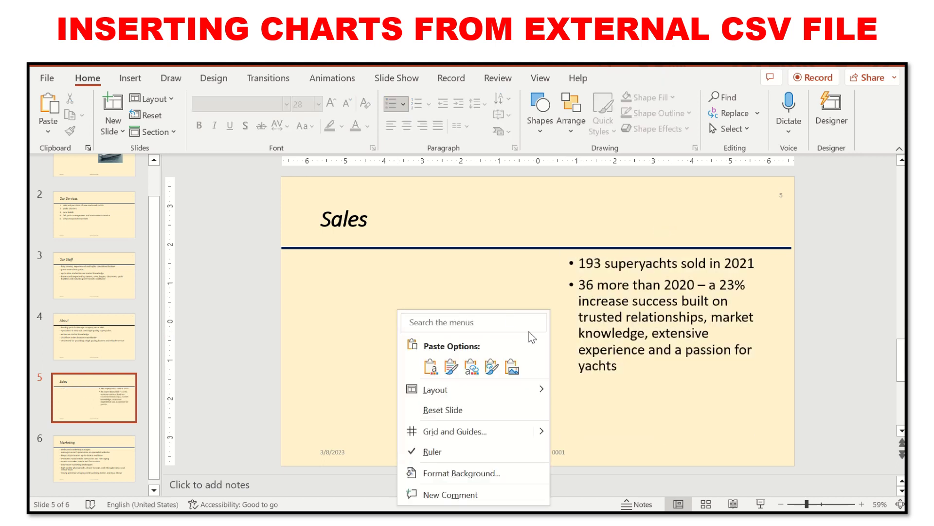
left_click(512, 367)
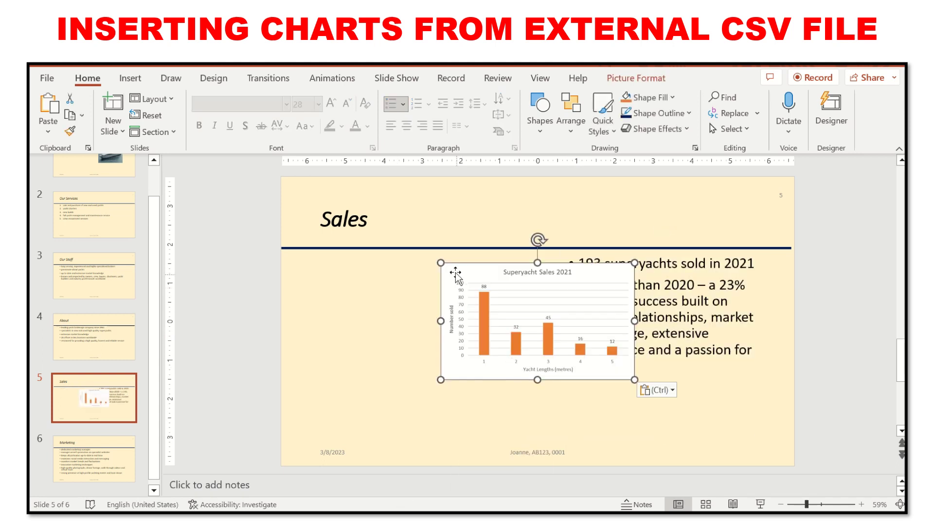
left_click_drag(457, 277, 314, 272)
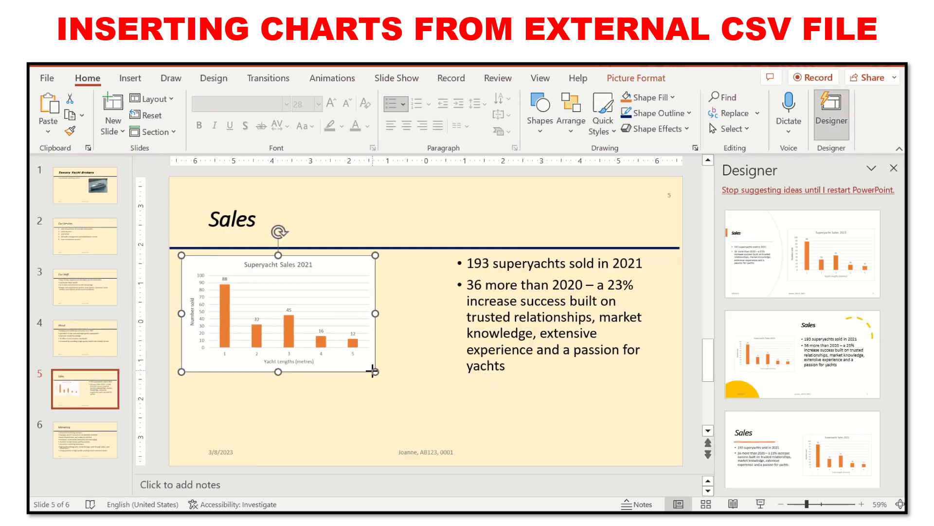
left_click_drag(373, 372, 436, 412)
left_click(894, 168)
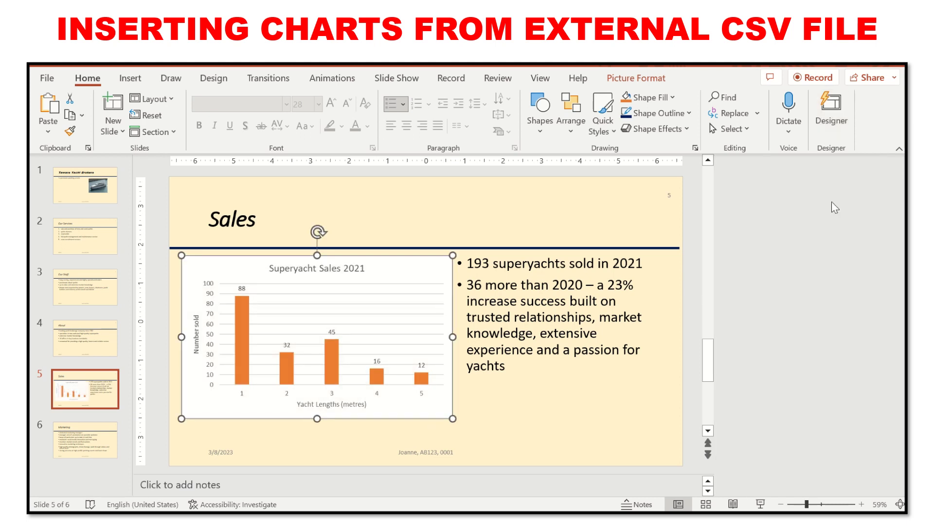
Move the bullet text box slightly right and down, away from the chart picture
left_click(627, 269)
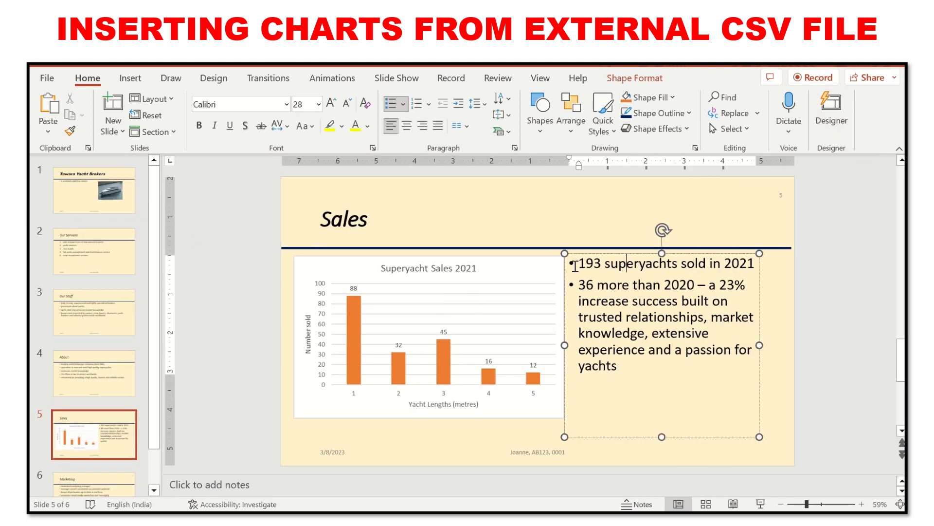
left_click_drag(575, 257, 616, 257)
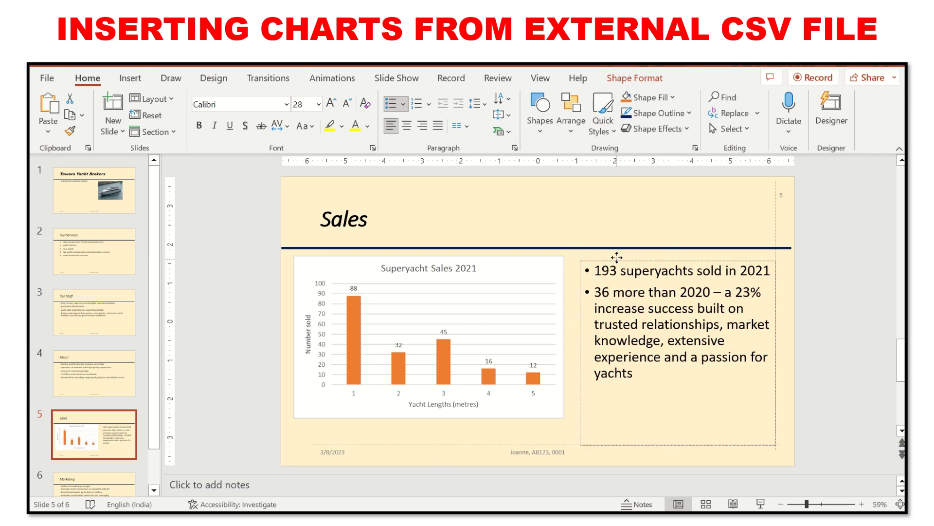